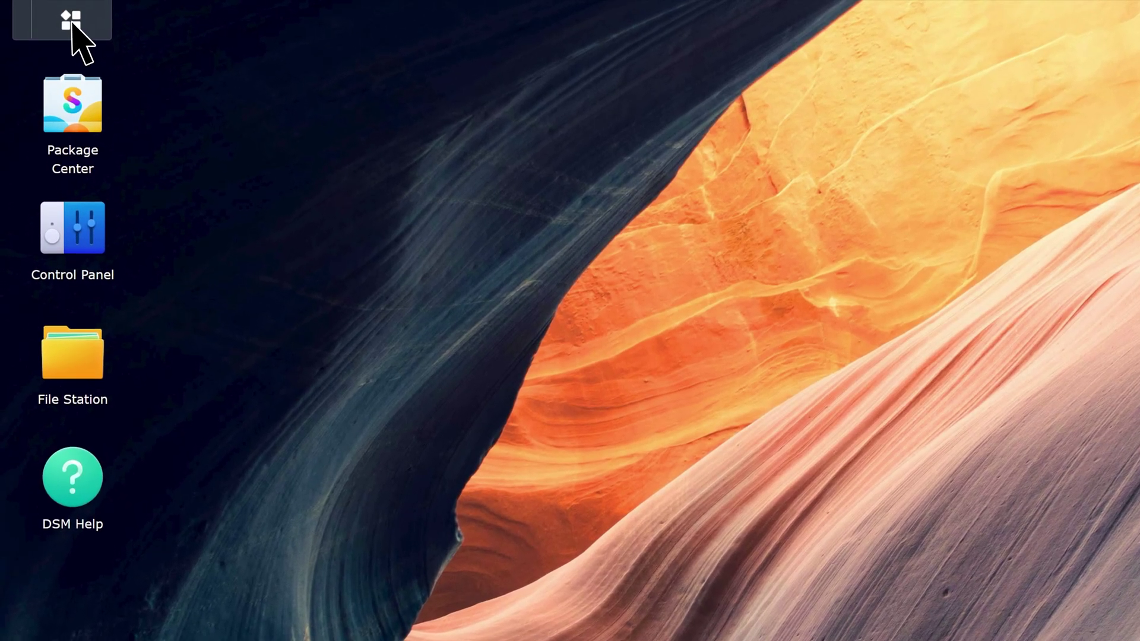
Step: Launch AI Console and start a new API integration named ChatGPT
click(50, 14)
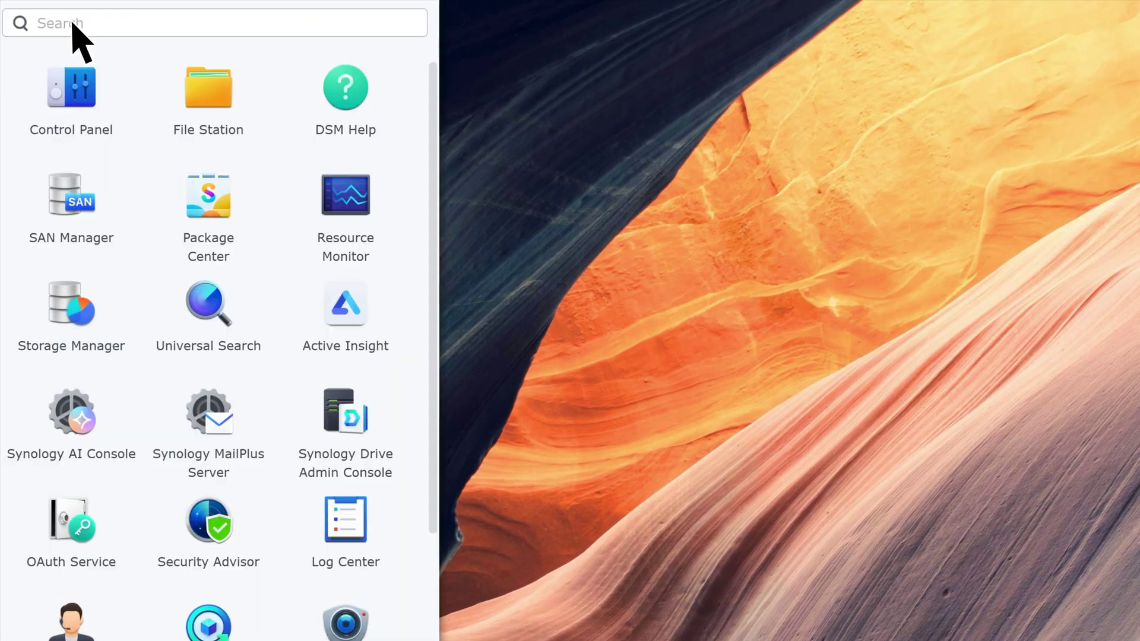
click(109, 436)
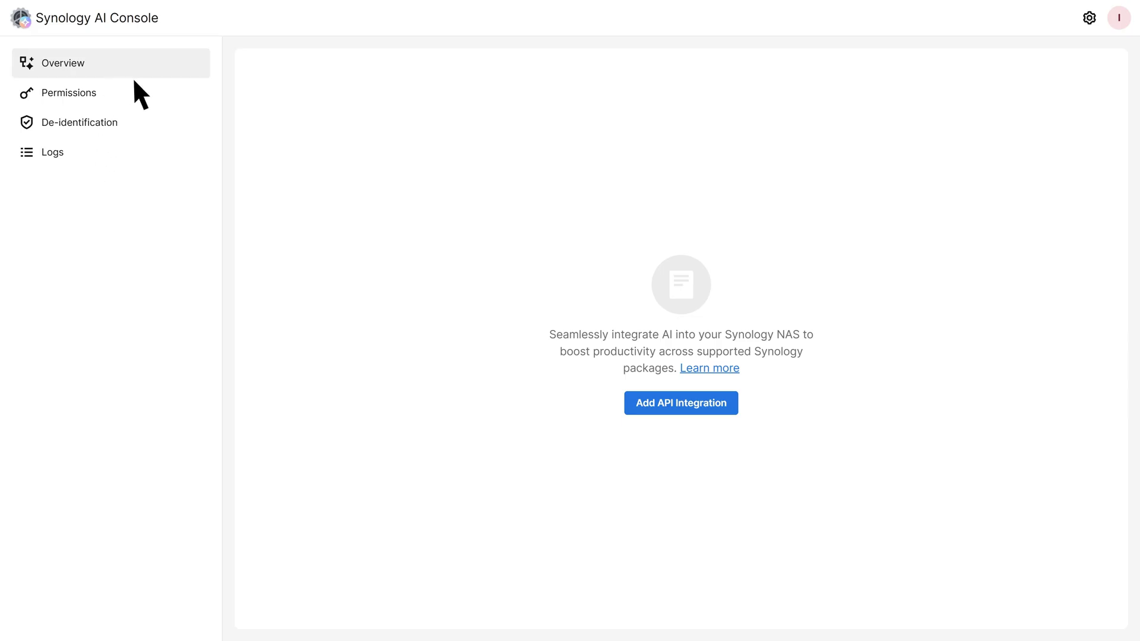
click(674, 404)
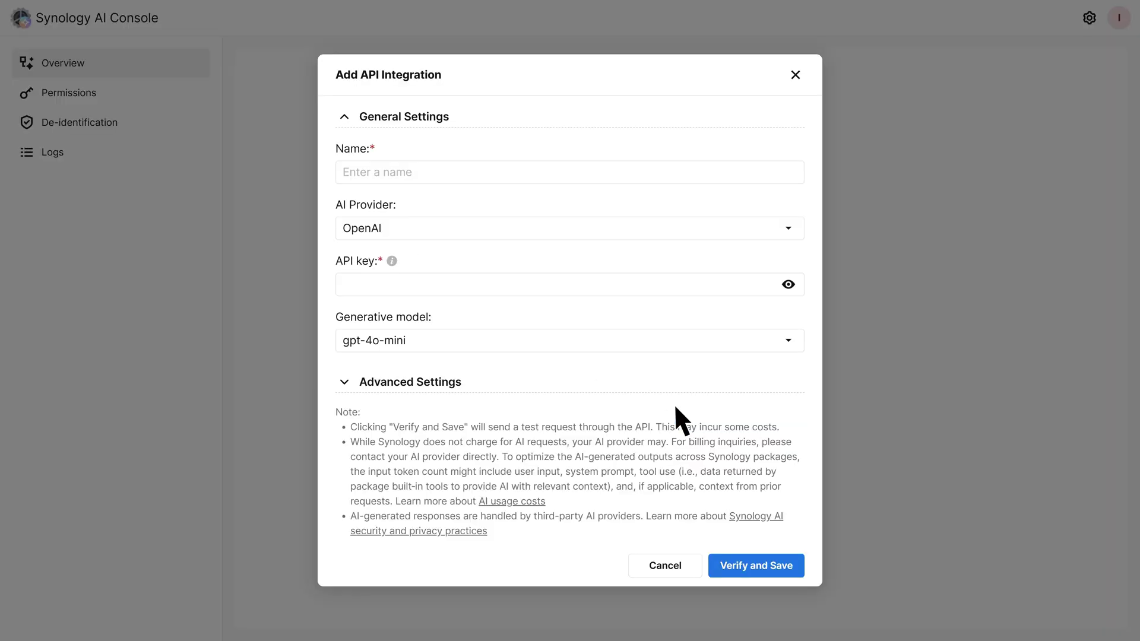
click(375, 172)
text(ChatGPT)
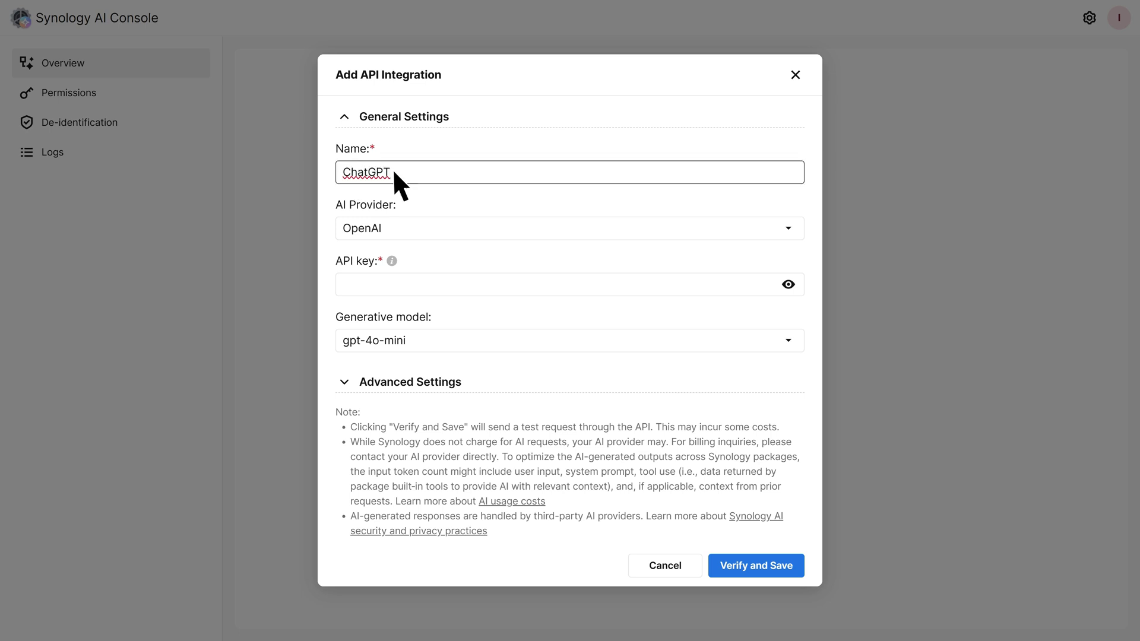
Step: Keep OpenAI as the provider, paste the API key, and choose the gpt-4o model
click(783, 231)
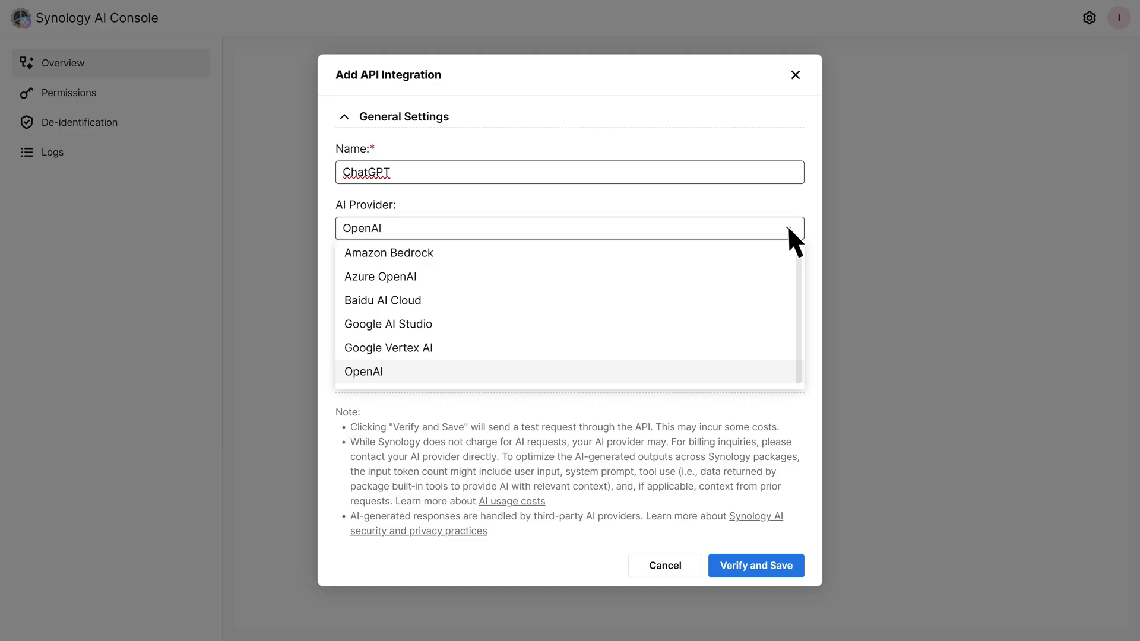
click(788, 228)
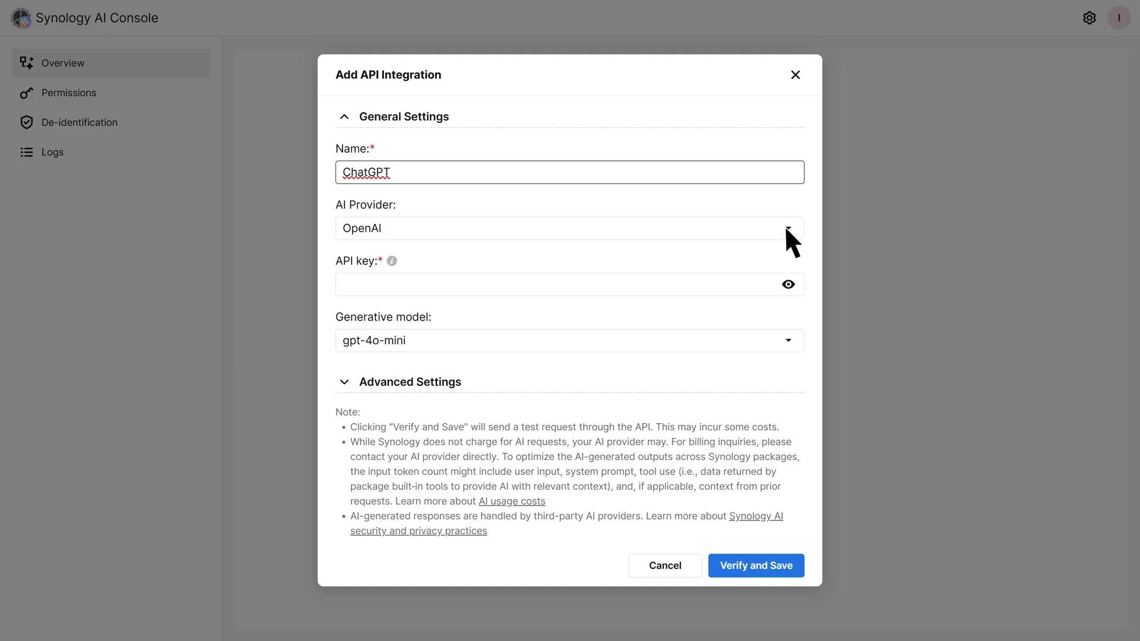
click(344, 282)
key(ctrl+v)
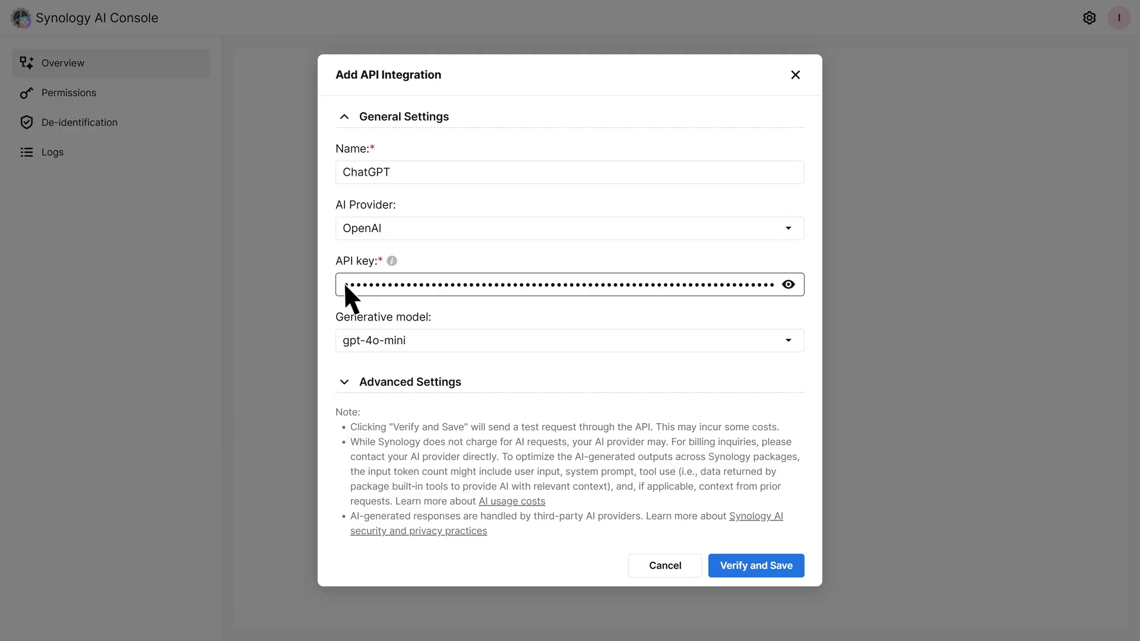
click(788, 340)
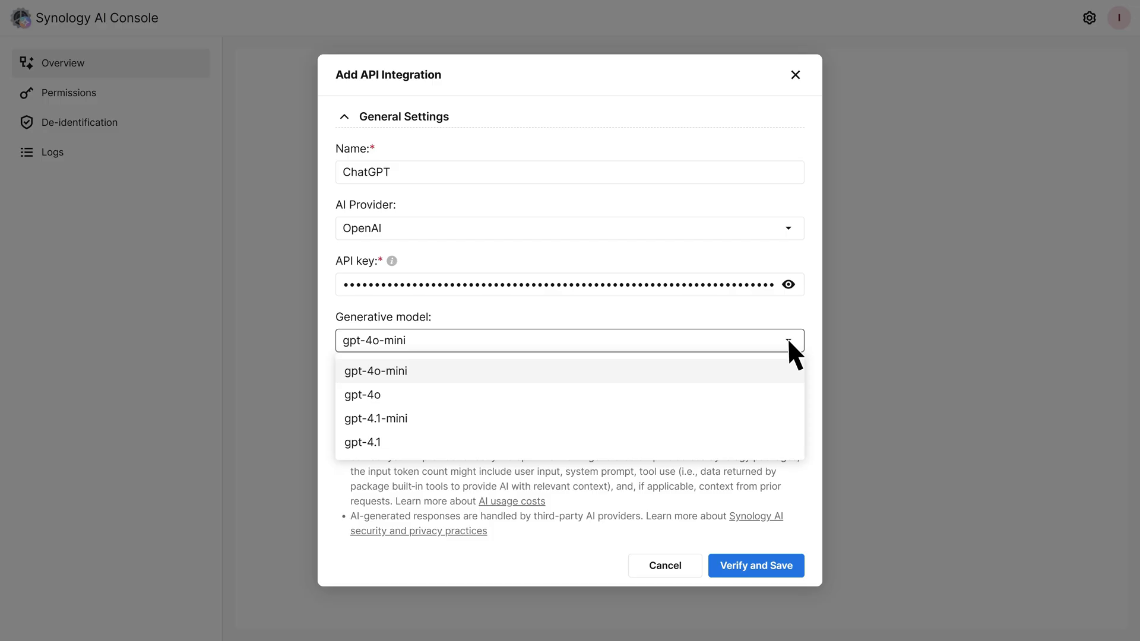
click(397, 395)
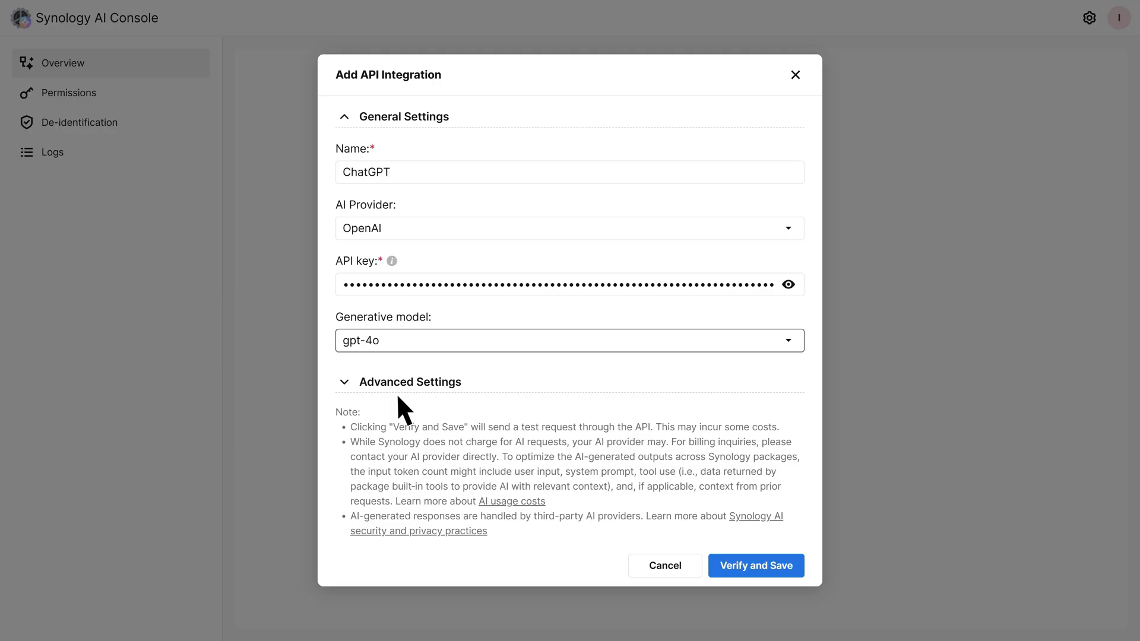
Step: Review the Advanced Settings, leaving per-user token limits turned off
click(345, 381)
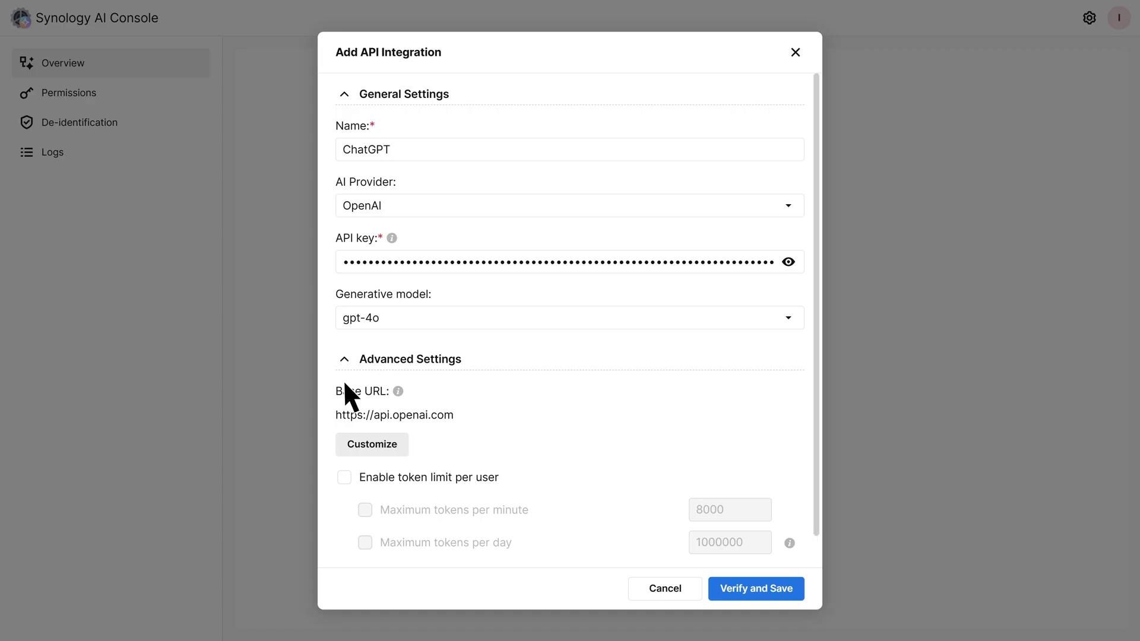
scroll(344, 383, down, 3)
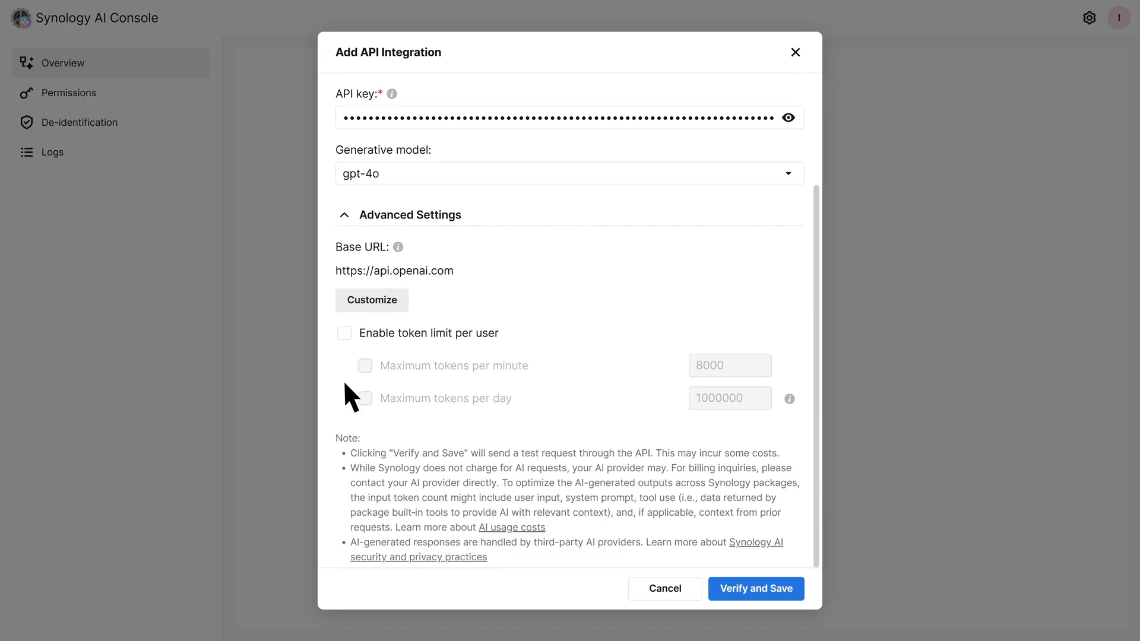
click(344, 333)
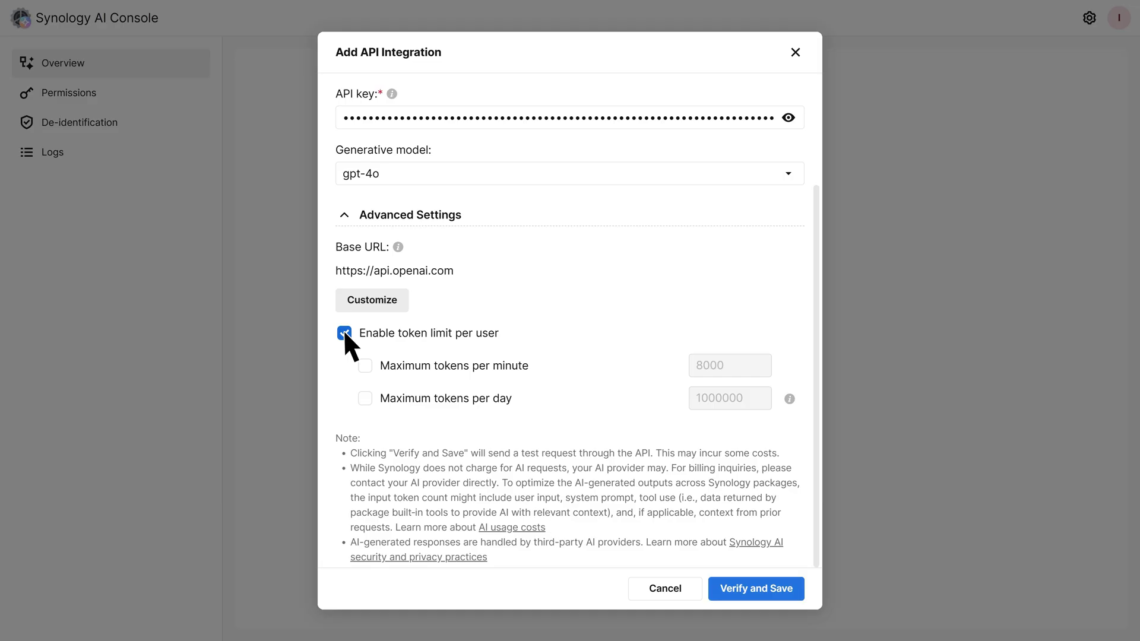
click(344, 333)
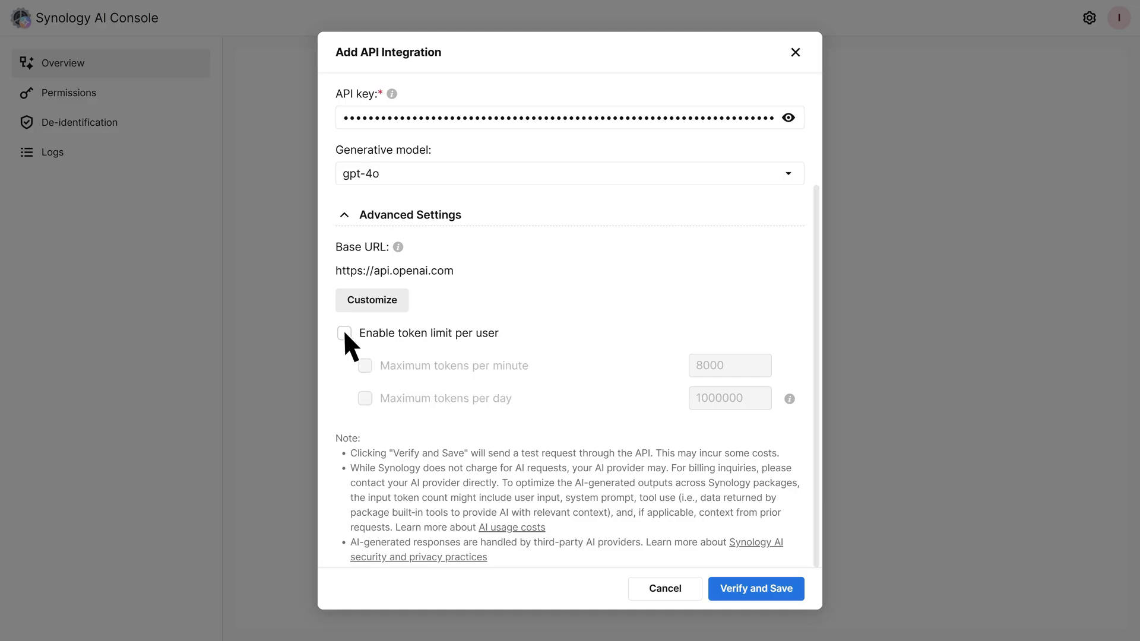
Step: Save the ChatGPT integration and enable AI for all Synology Office and MailPlus users
click(749, 588)
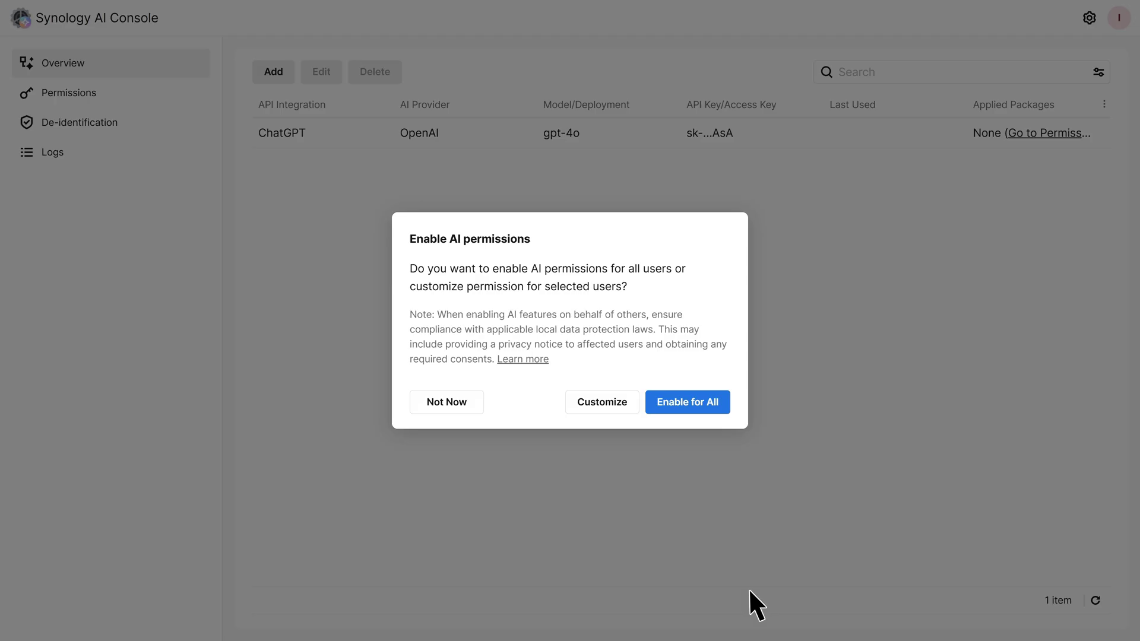
click(630, 400)
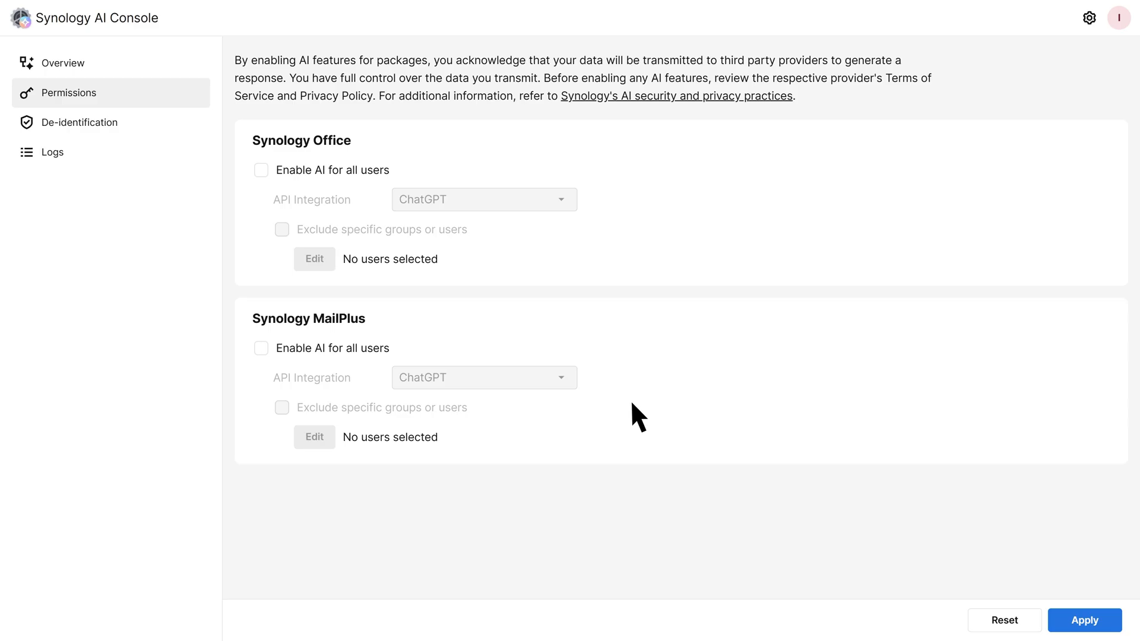
click(261, 170)
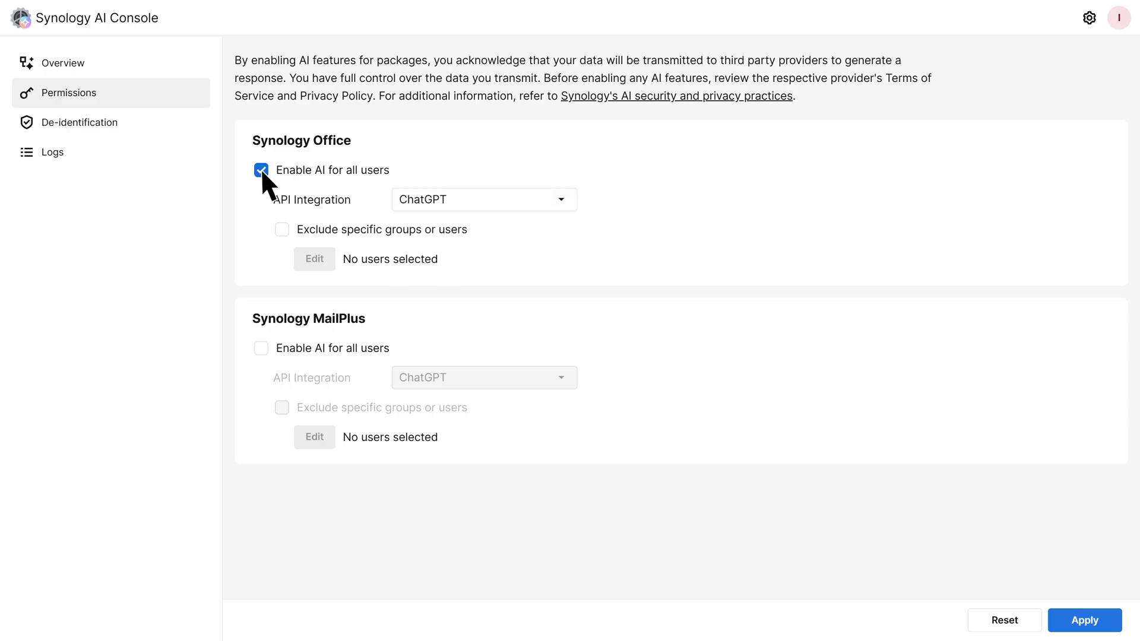
click(262, 348)
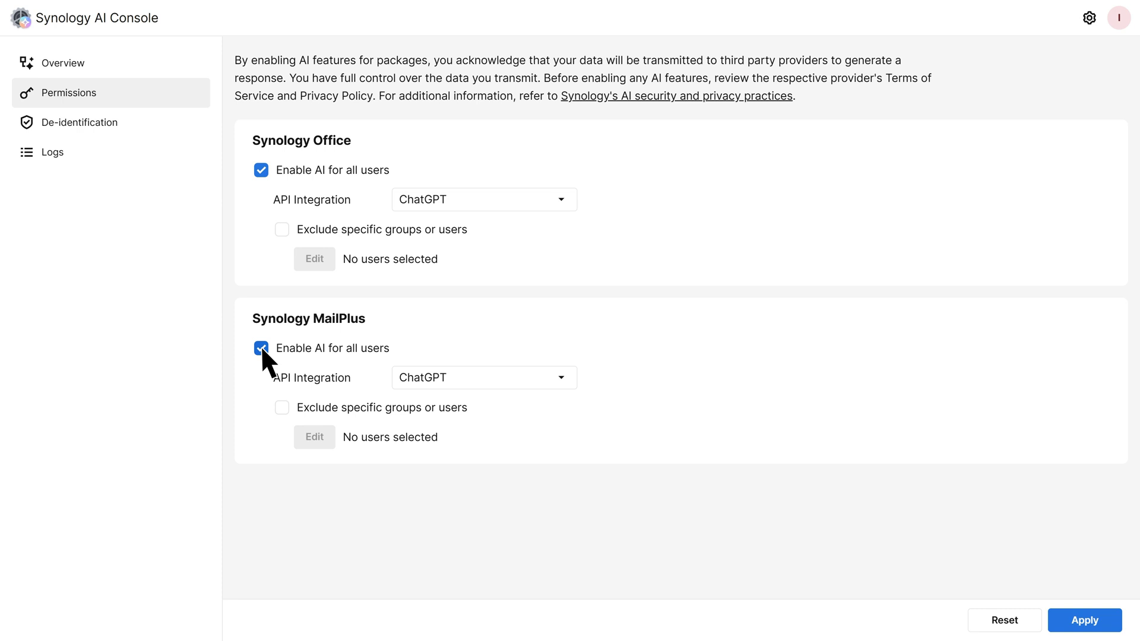
Step: Apply the AI permissions with no excluded Office users, then go to De-identification
click(282, 229)
click(752, 516)
click(282, 229)
click(1105, 623)
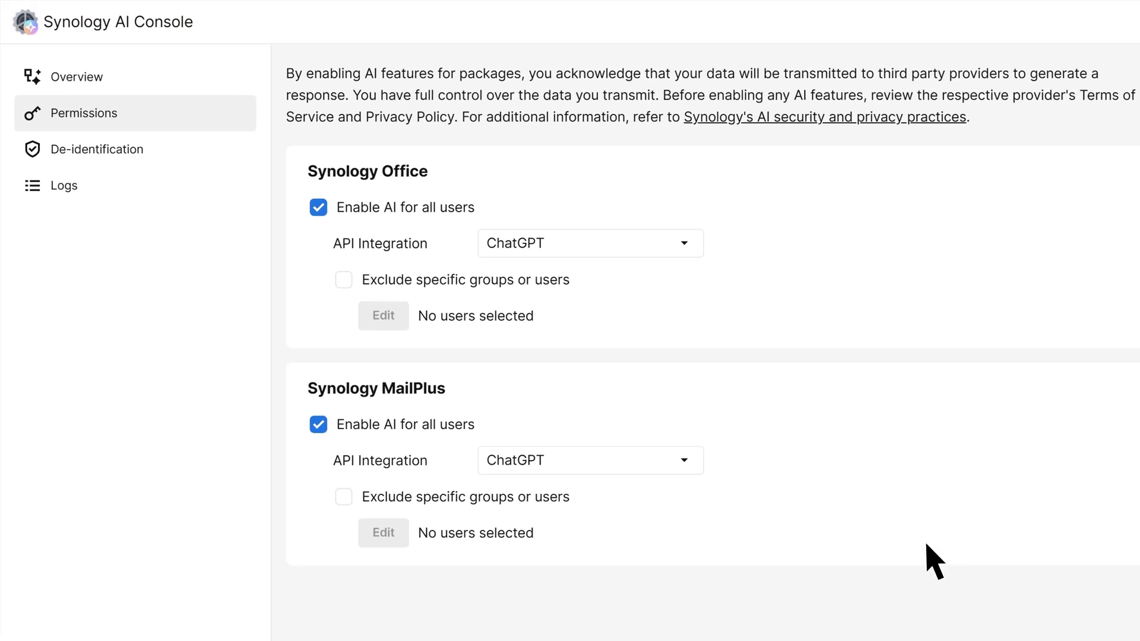
click(127, 125)
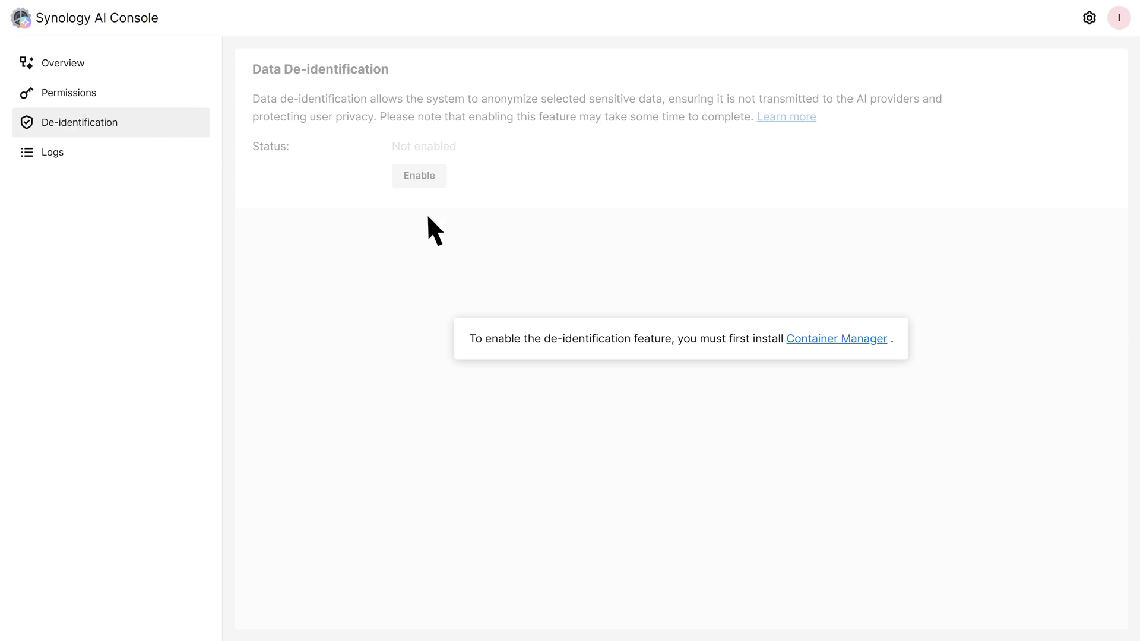
Step: Open Container Manager in Package Center and install it
click(836, 337)
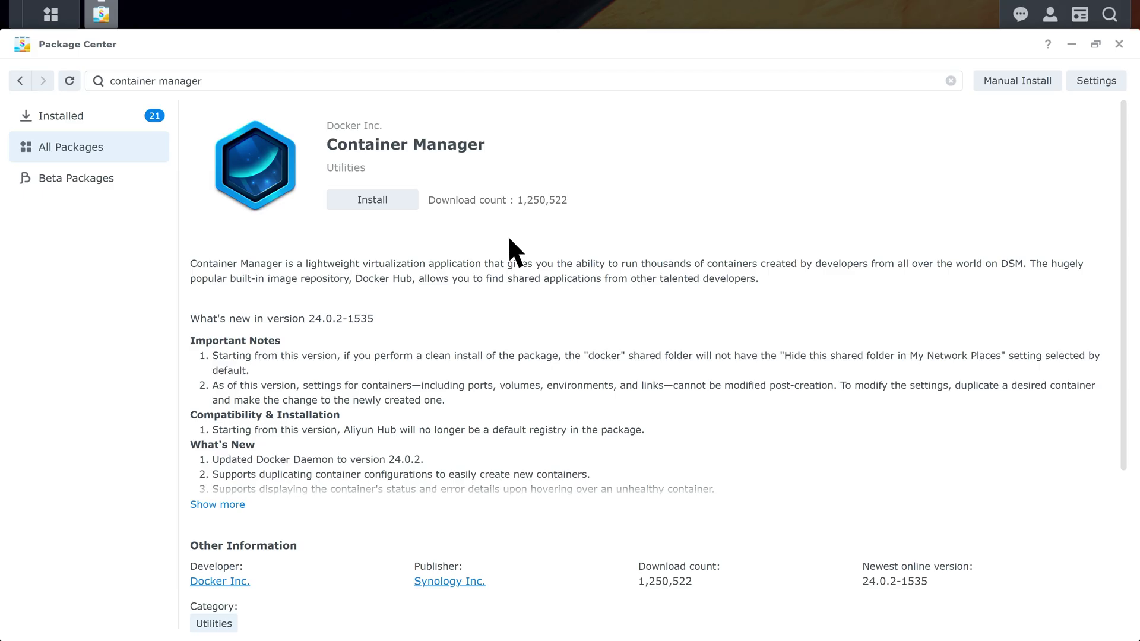
click(392, 199)
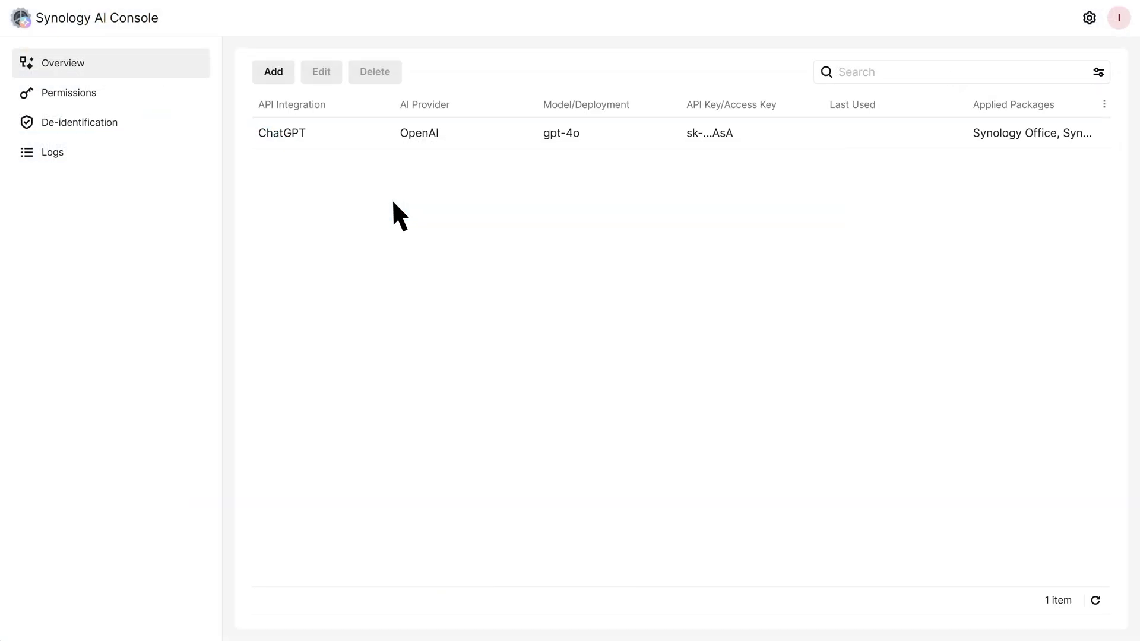
Step: Begin enabling de-identification with the 中文 and Deutsch language packs added
click(133, 122)
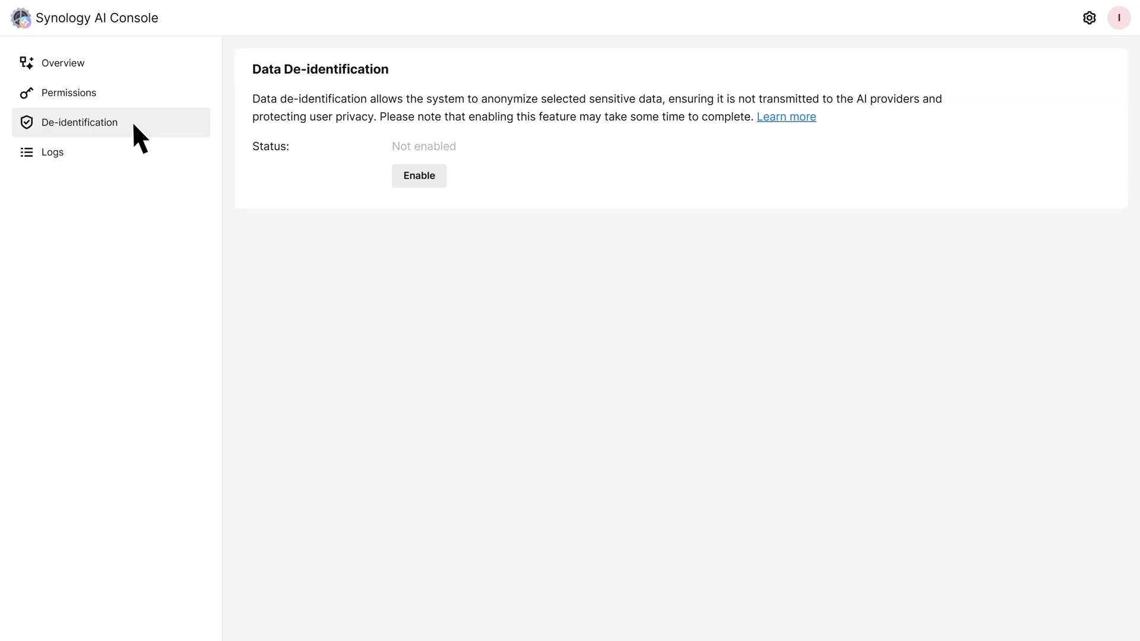
click(438, 177)
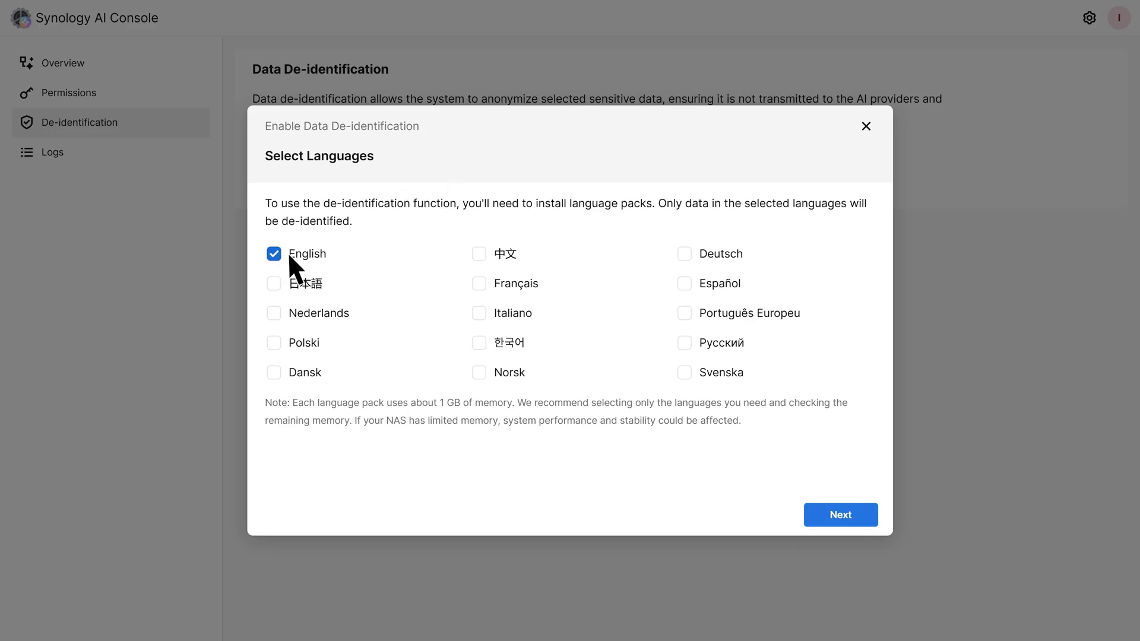
click(478, 254)
click(685, 254)
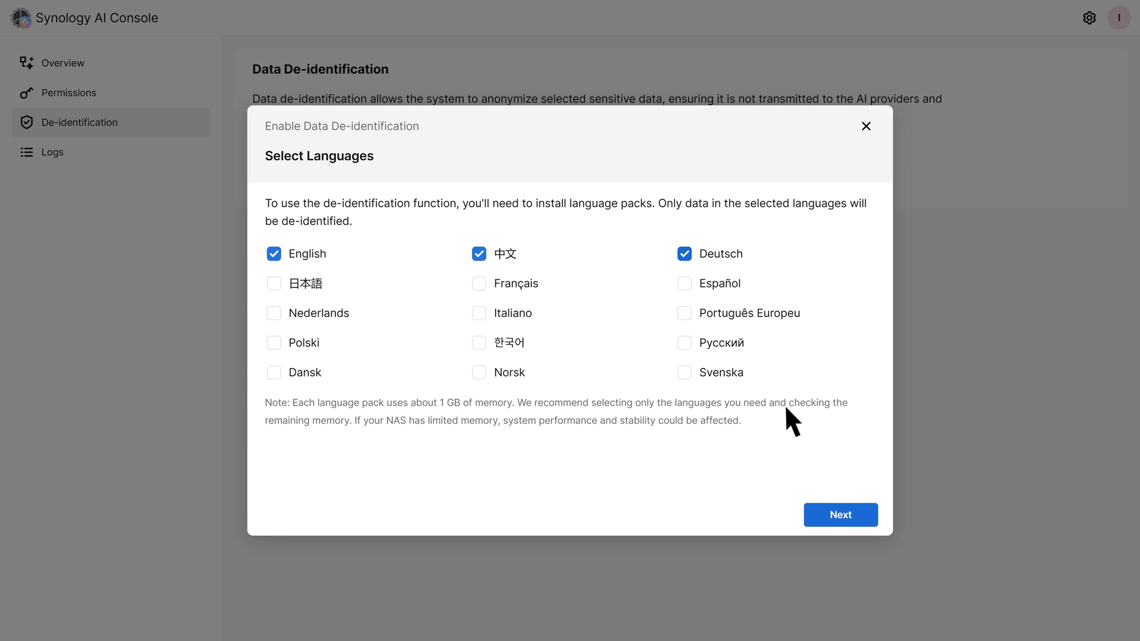
click(854, 515)
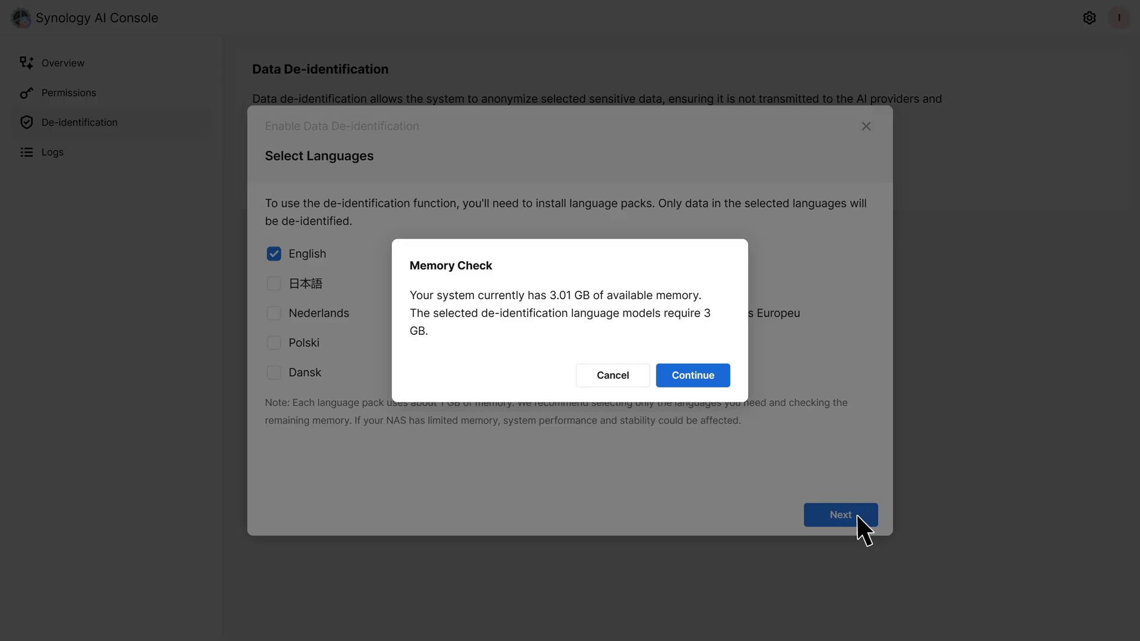
click(719, 375)
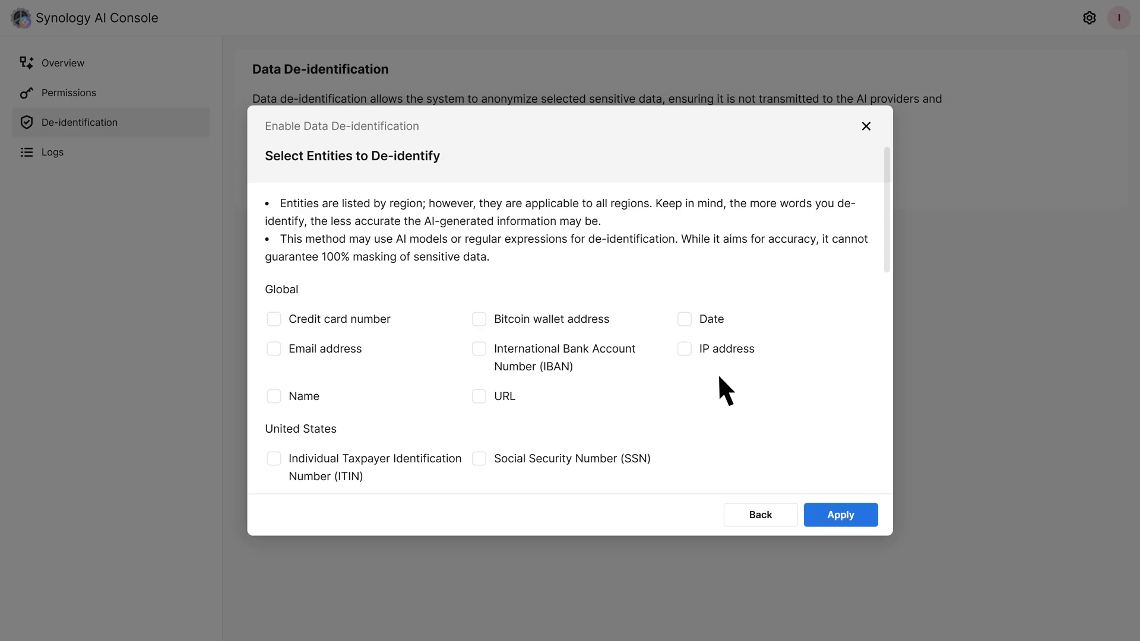
Step: Mark names, email addresses and IP addresses for de-identification and apply
click(274, 396)
click(274, 349)
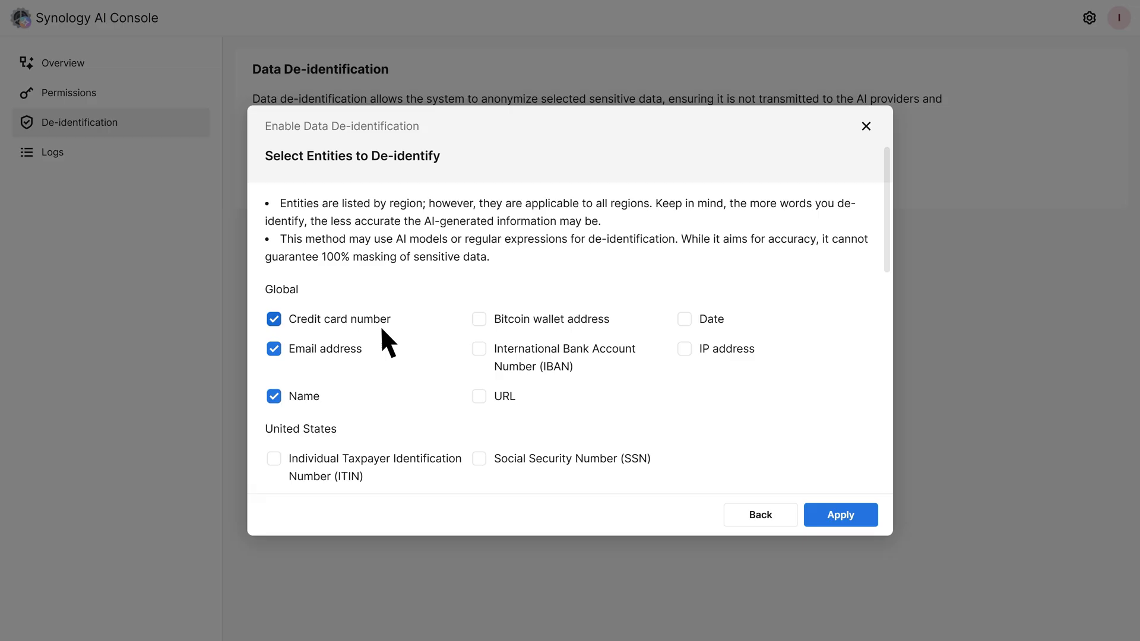
click(684, 349)
click(842, 514)
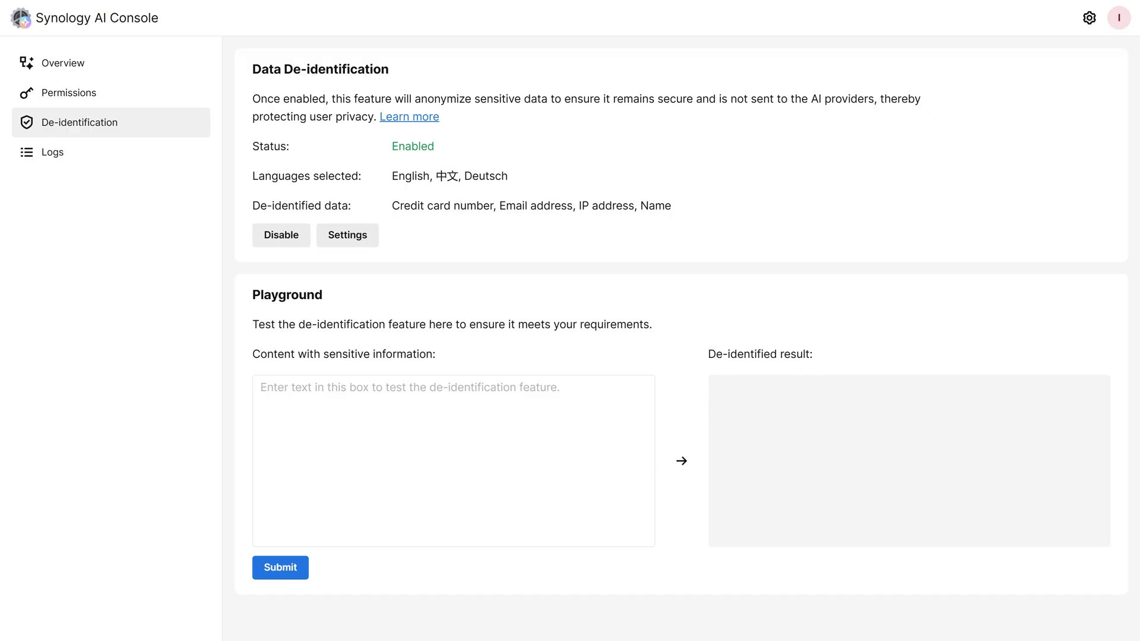
Step: Submit a sample sentence with an email address in the Playground test box
click(417, 408)
key(ctrl+v)
click(301, 568)
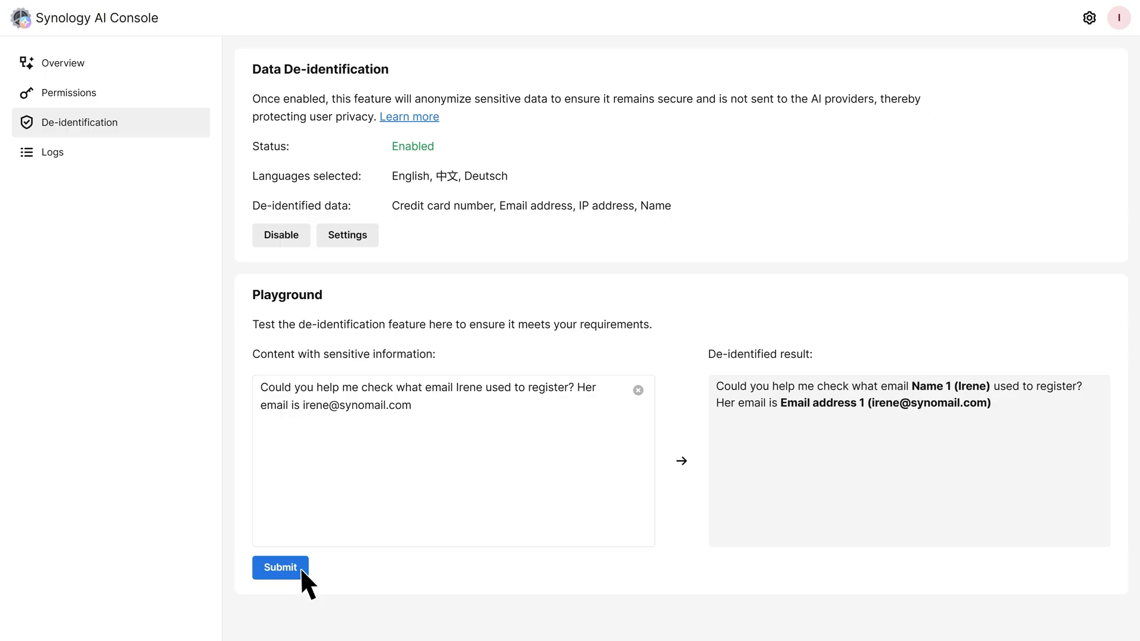
Step: Set log retention to 720 days, maximum logs to 10000000, and record all AI inputs and outputs
click(79, 155)
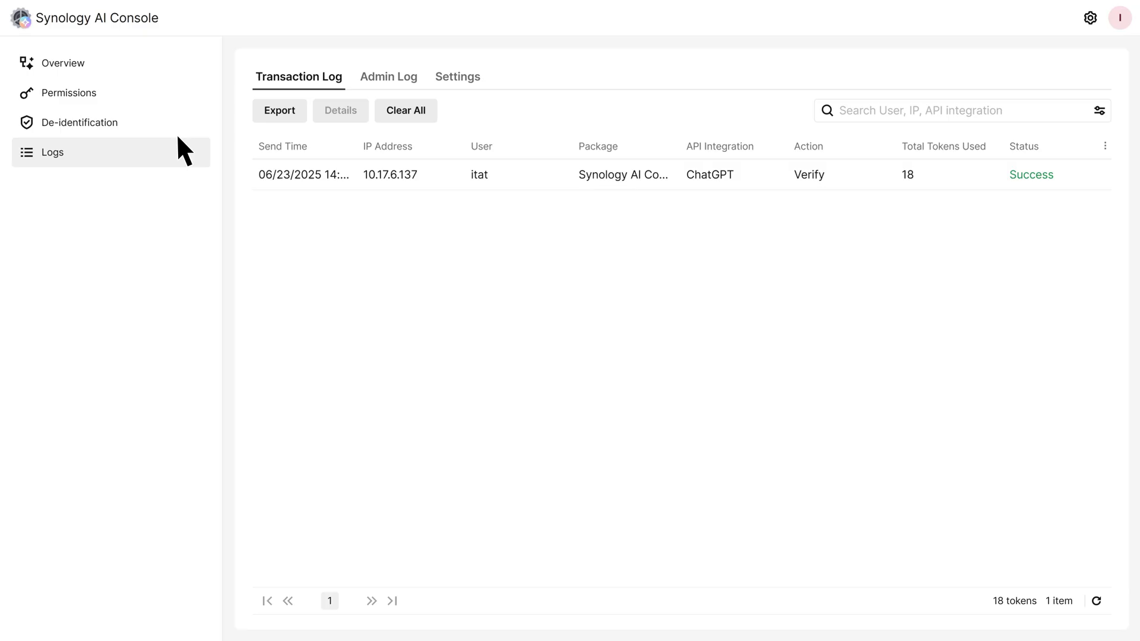
click(662, 107)
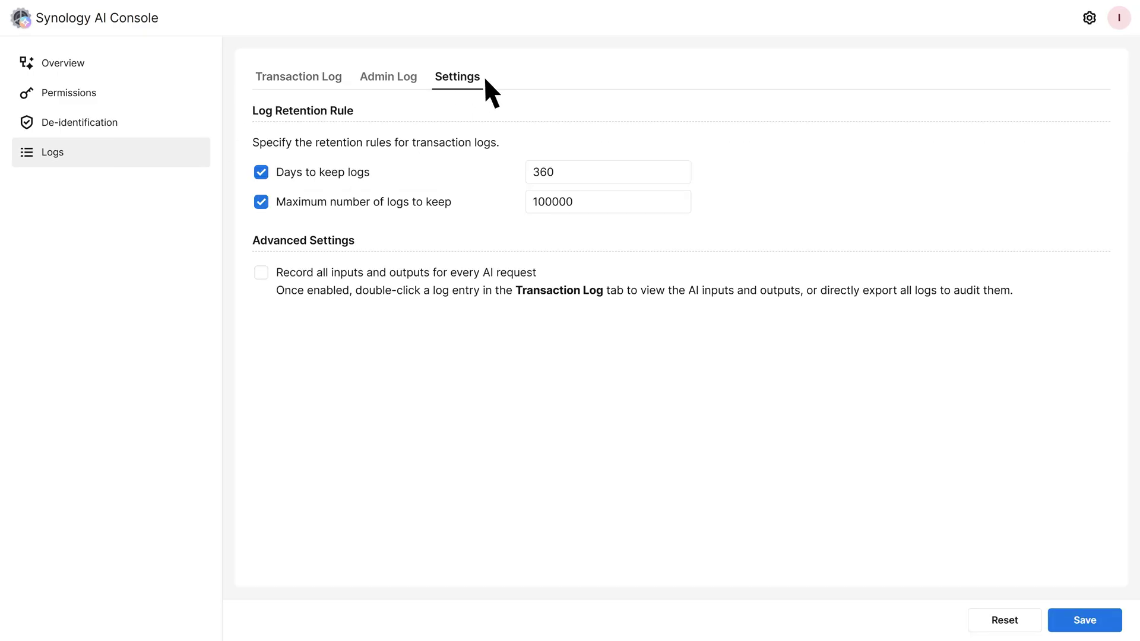
double_click(543, 172)
text(720)
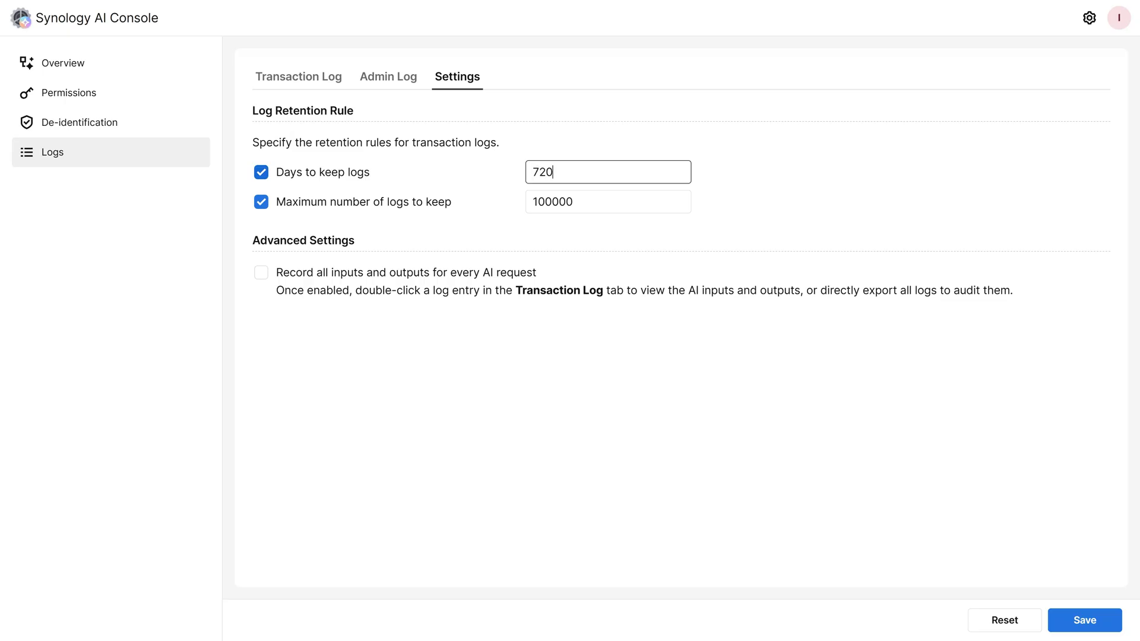
key(Tab)
text(10000000)
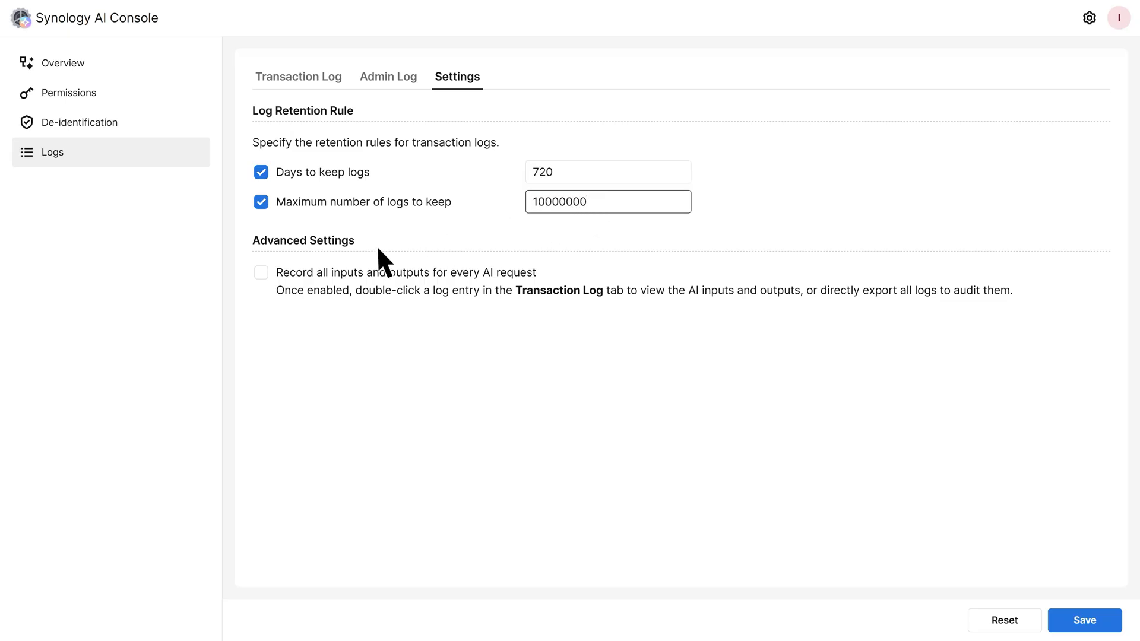
click(261, 273)
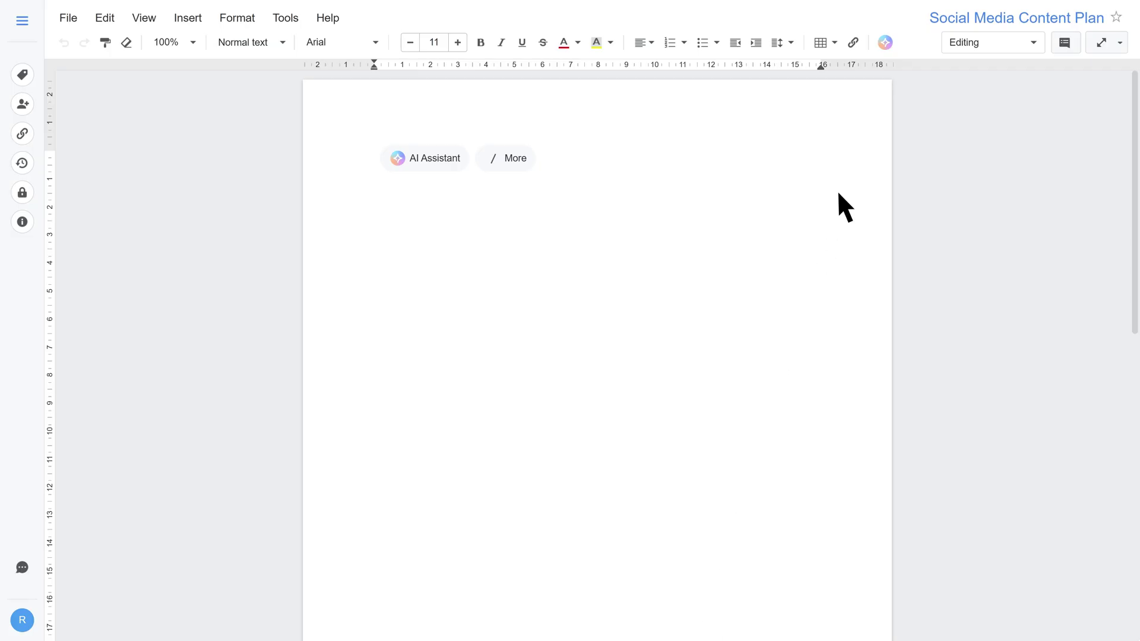
Step: Ask the AI Assistant to generate a product introduction report based on Product_Overview_2025
click(885, 42)
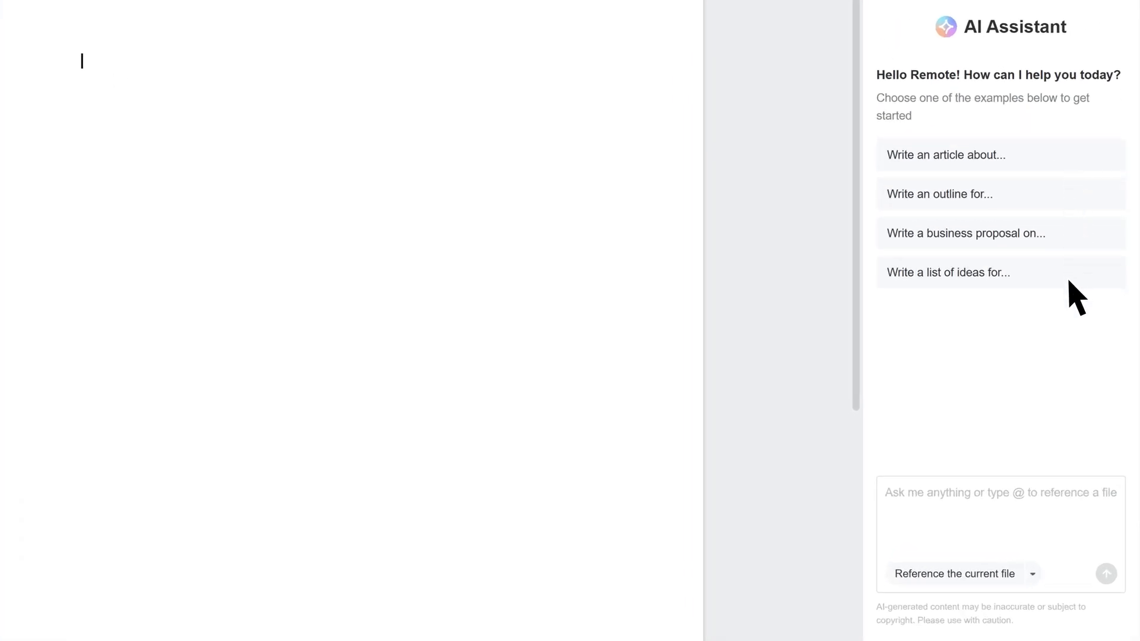
click(898, 499)
text(generate product)
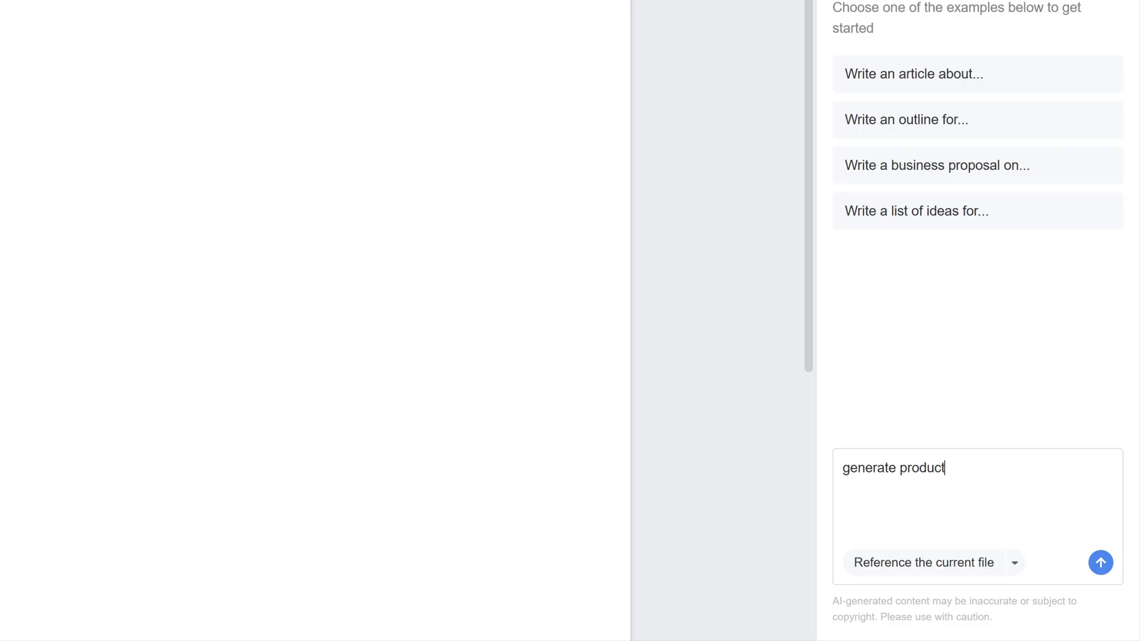
text( introduction report based on @)
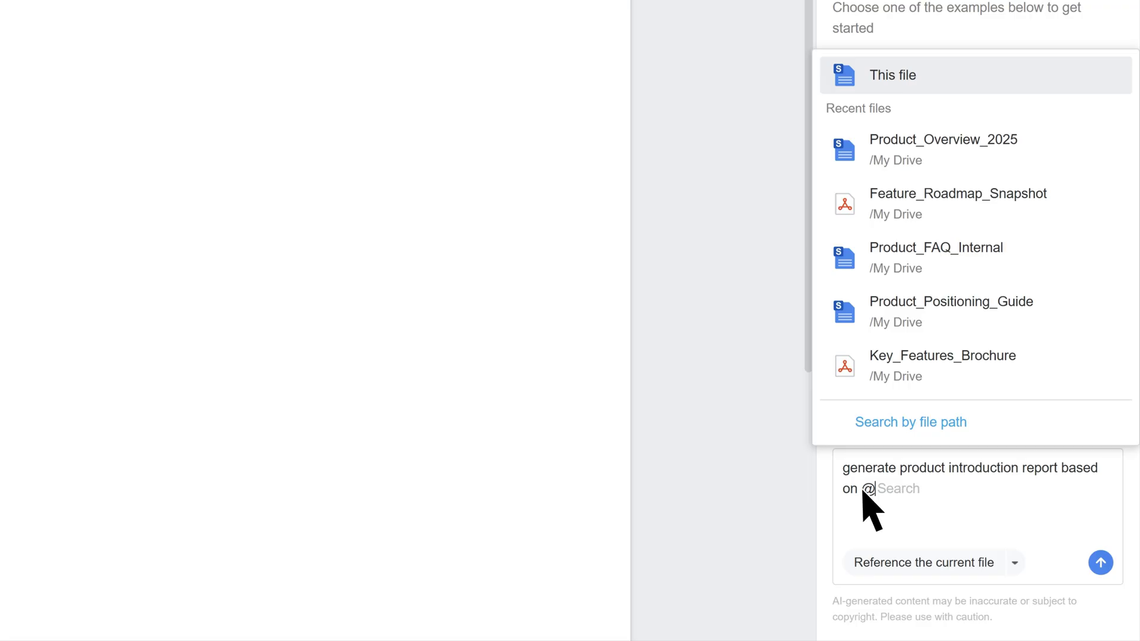
click(987, 156)
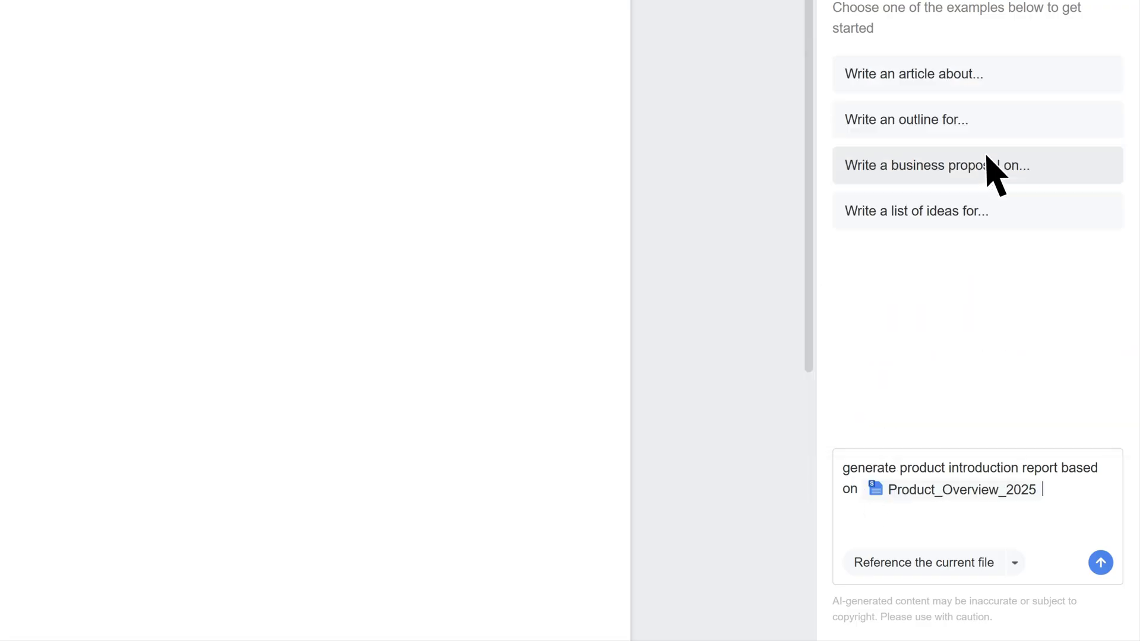
click(1099, 562)
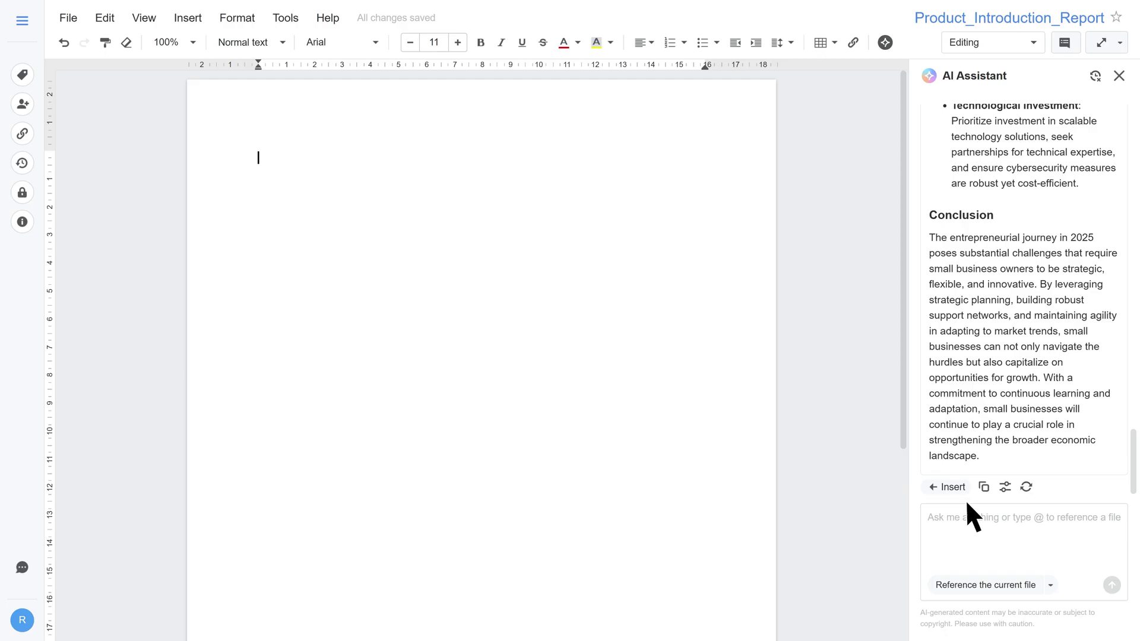
Step: Insert the generated report and bring up AI actions on the Conclusion paragraph
click(943, 487)
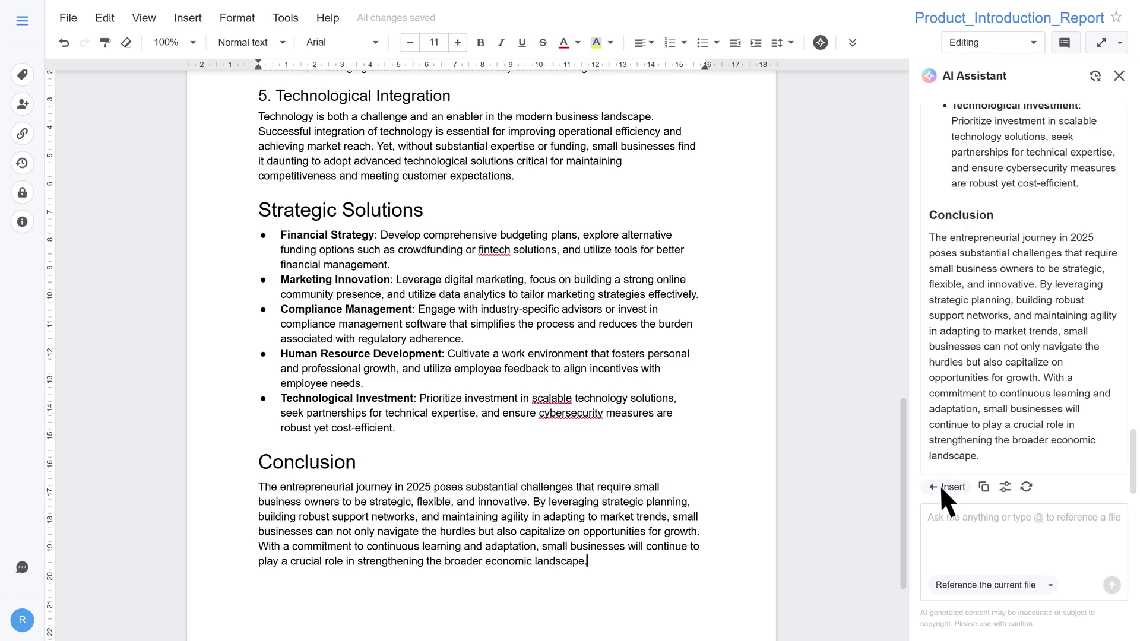
drag(622, 556, 260, 487)
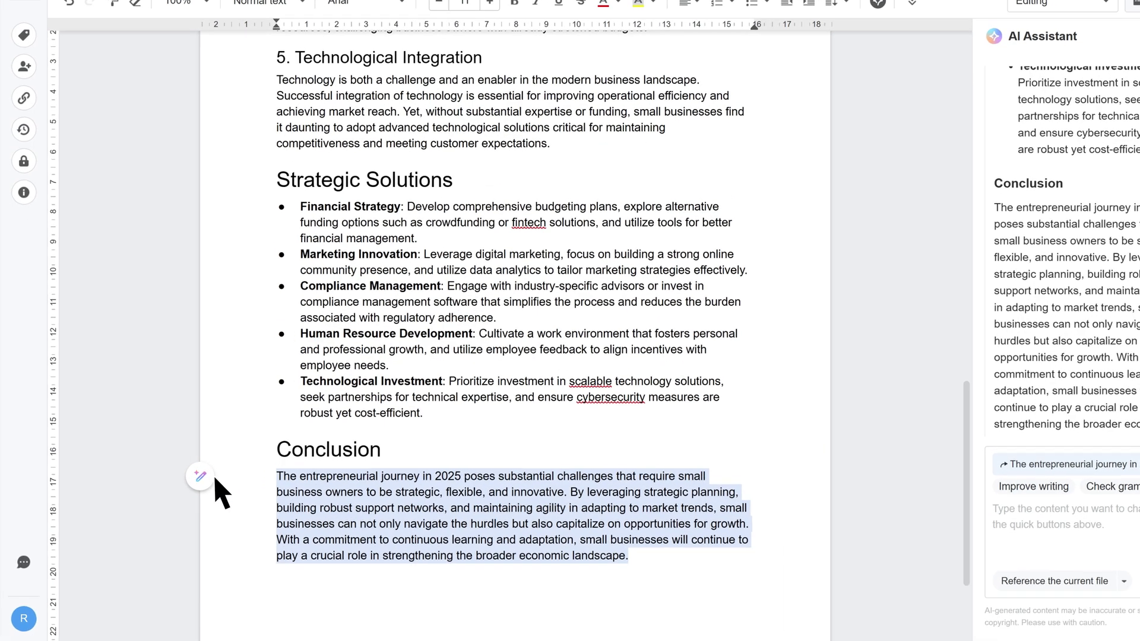
click(187, 486)
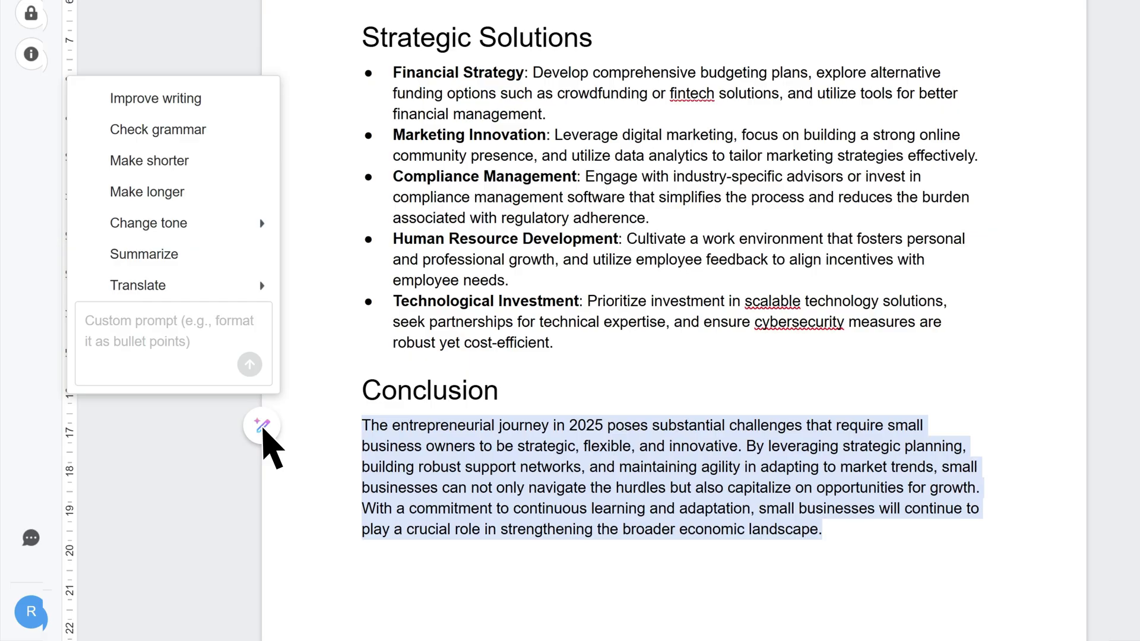
Step: Apply AI Improve writing to the selected Conclusion paragraph
click(217, 99)
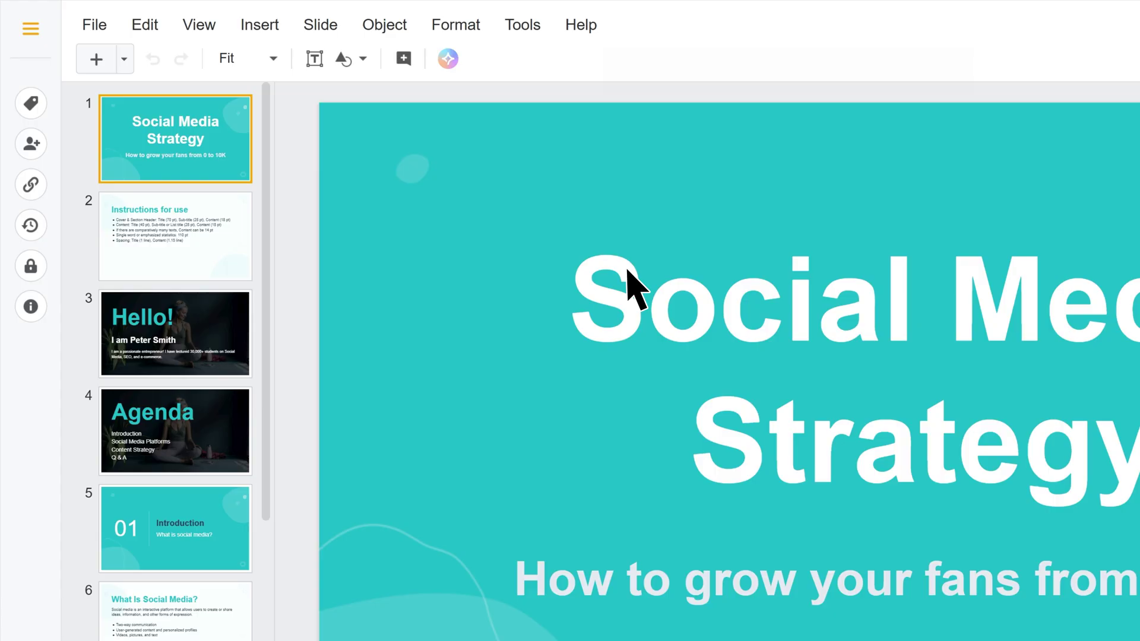
Step: Start Translate all slides and name the copy 'Japanese - Social Media Strategy'
click(395, 19)
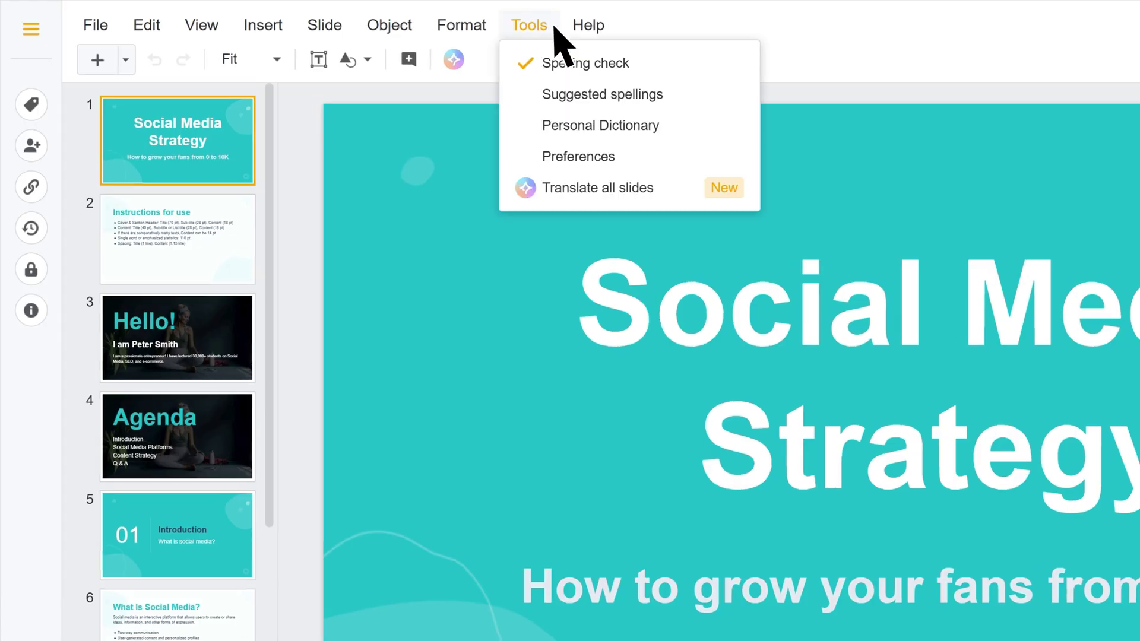
click(677, 188)
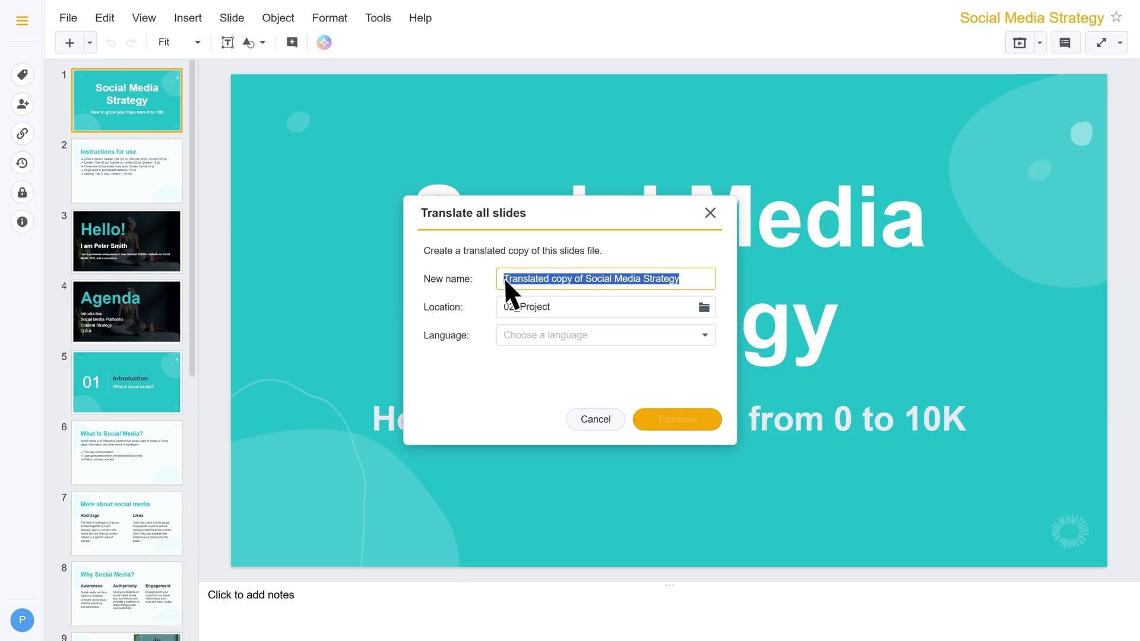
drag(586, 278, 503, 278)
text(Japan)
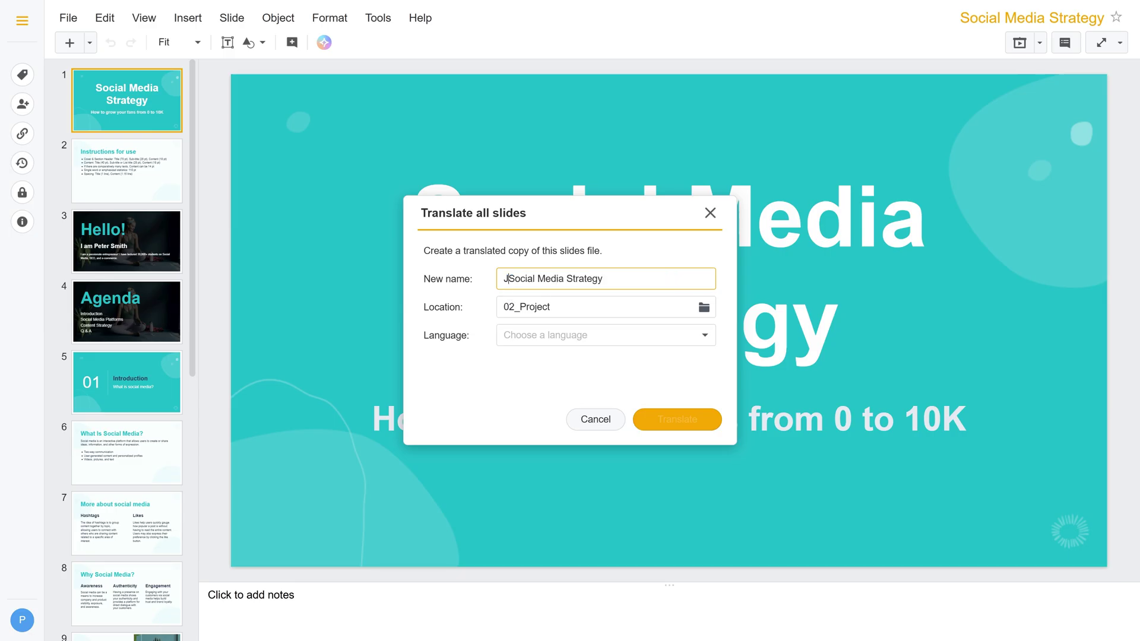
text(ese -)
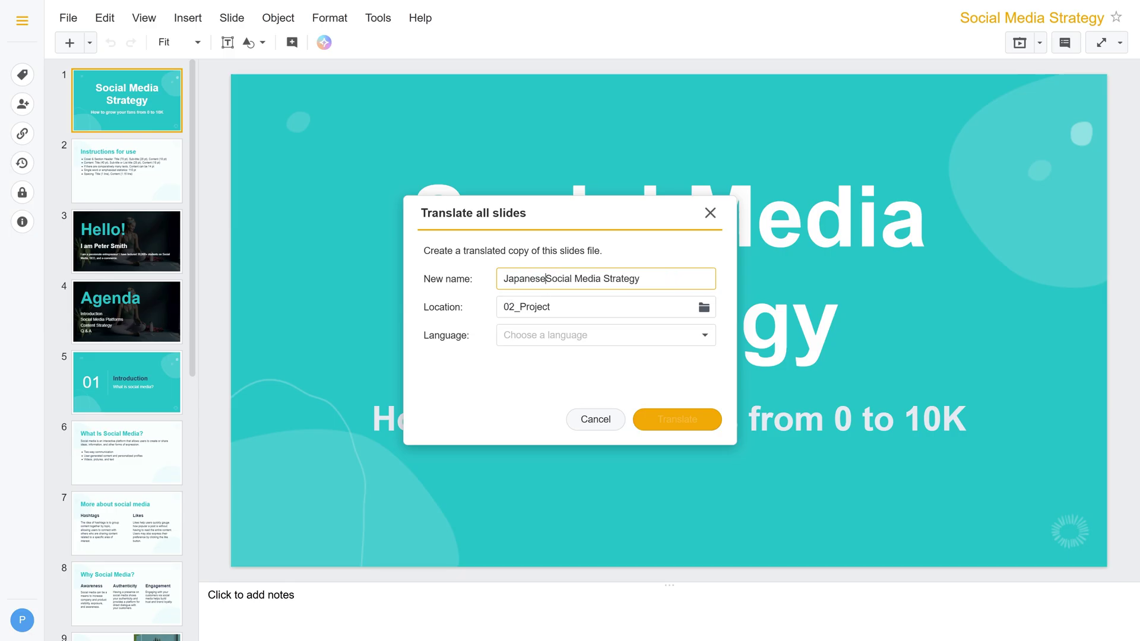
drag(503, 279, 554, 279)
click(555, 278)
Step: Save the copy to the Copywriting folder, pick Japanese, and start the translation
click(703, 306)
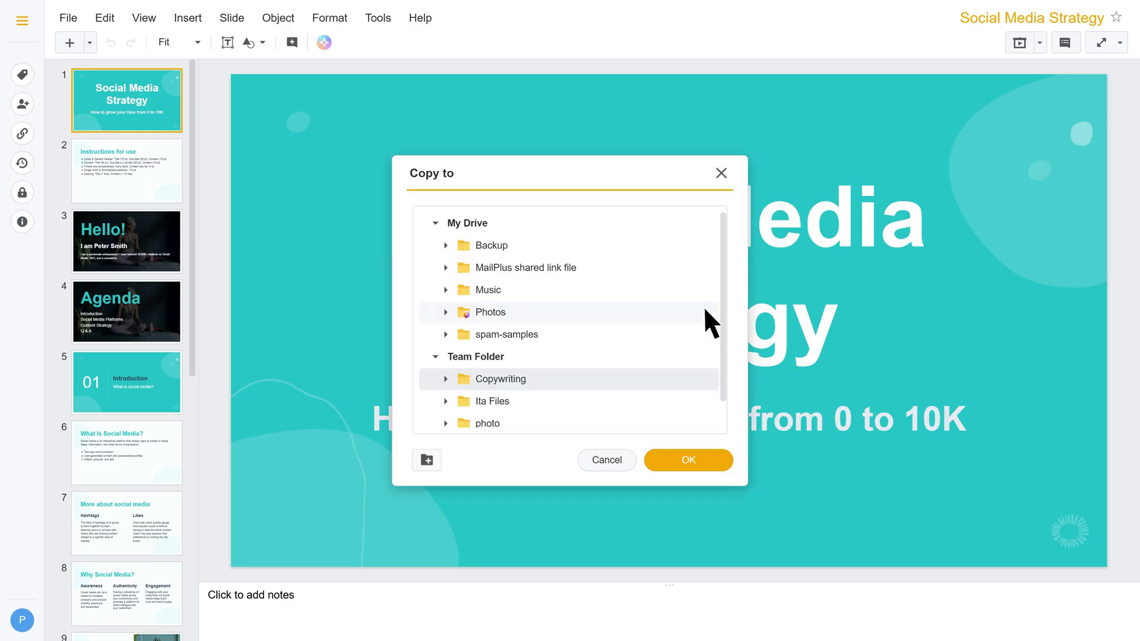
click(702, 458)
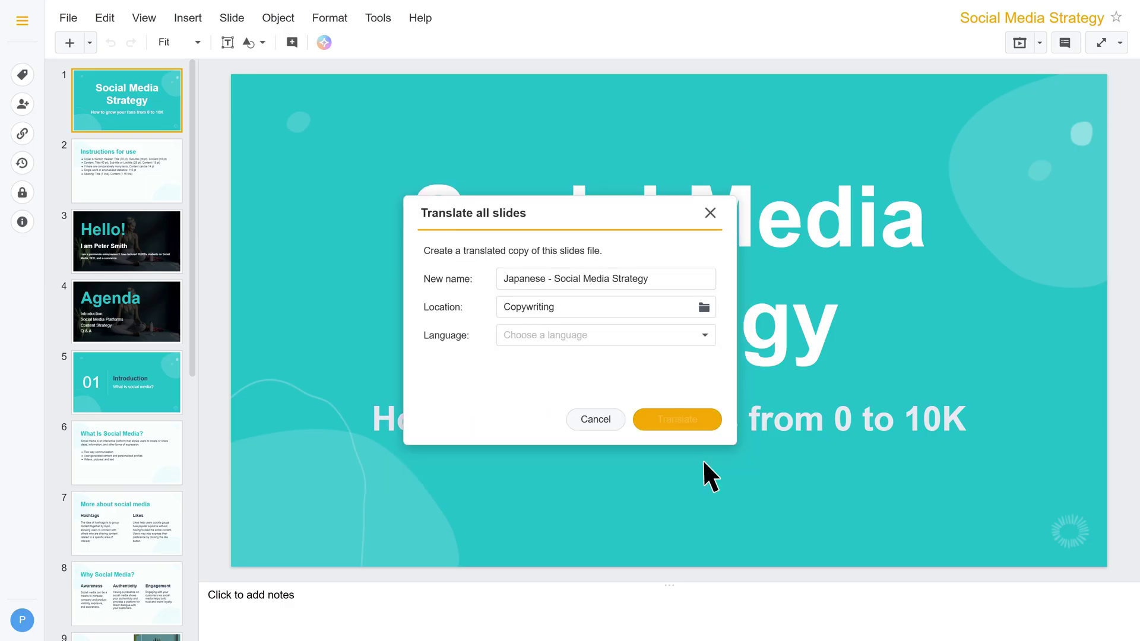
click(706, 335)
scroll(643, 426, down, 4)
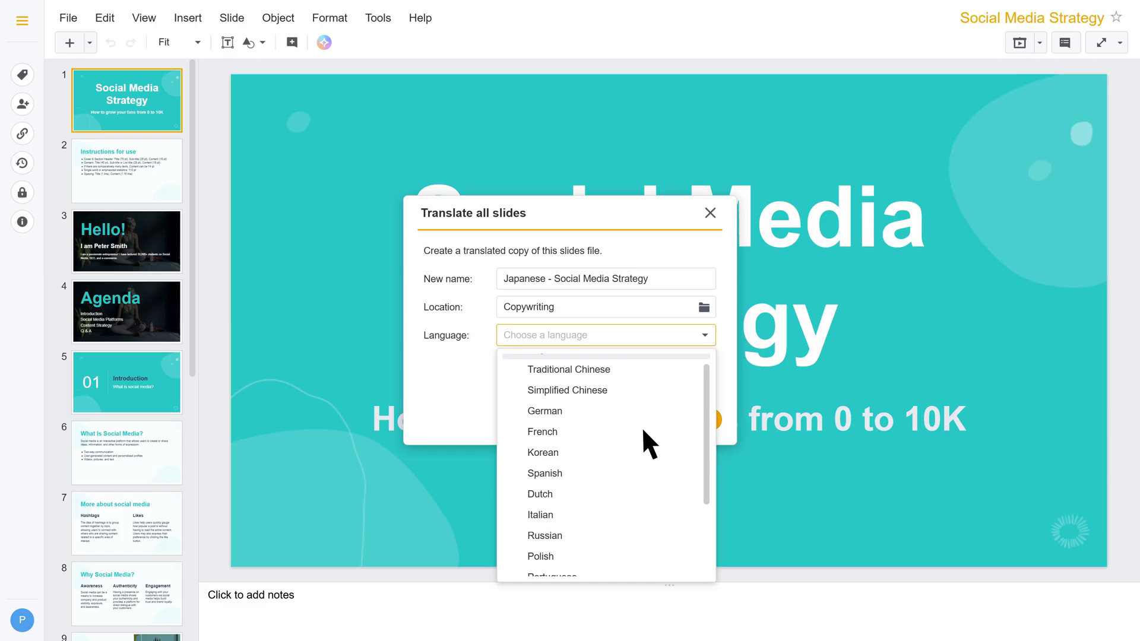
click(589, 506)
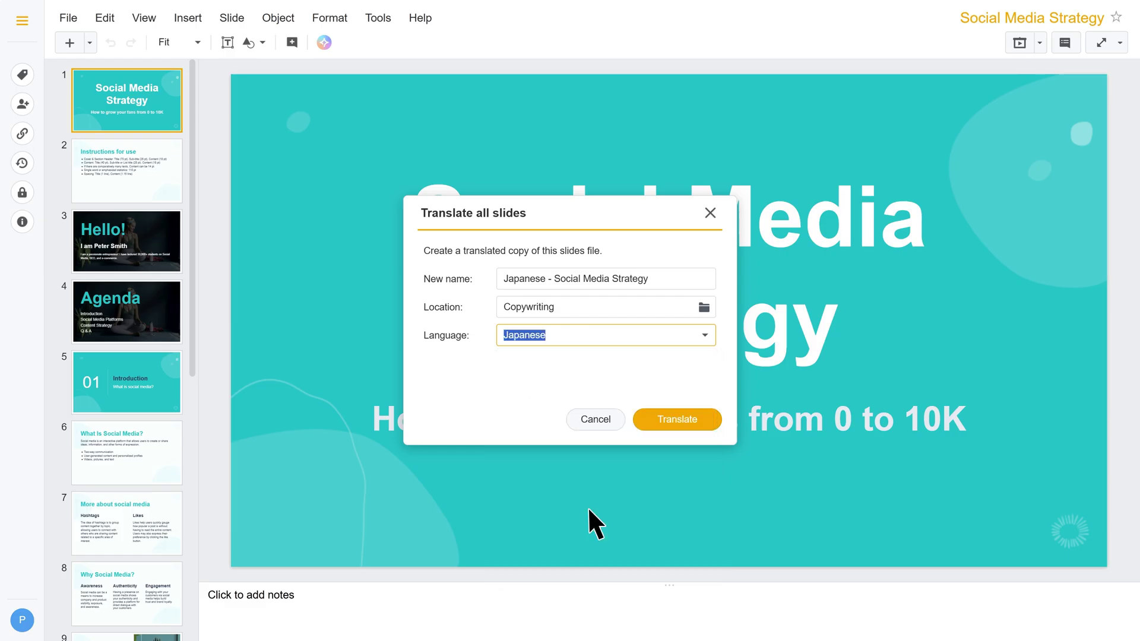
click(700, 417)
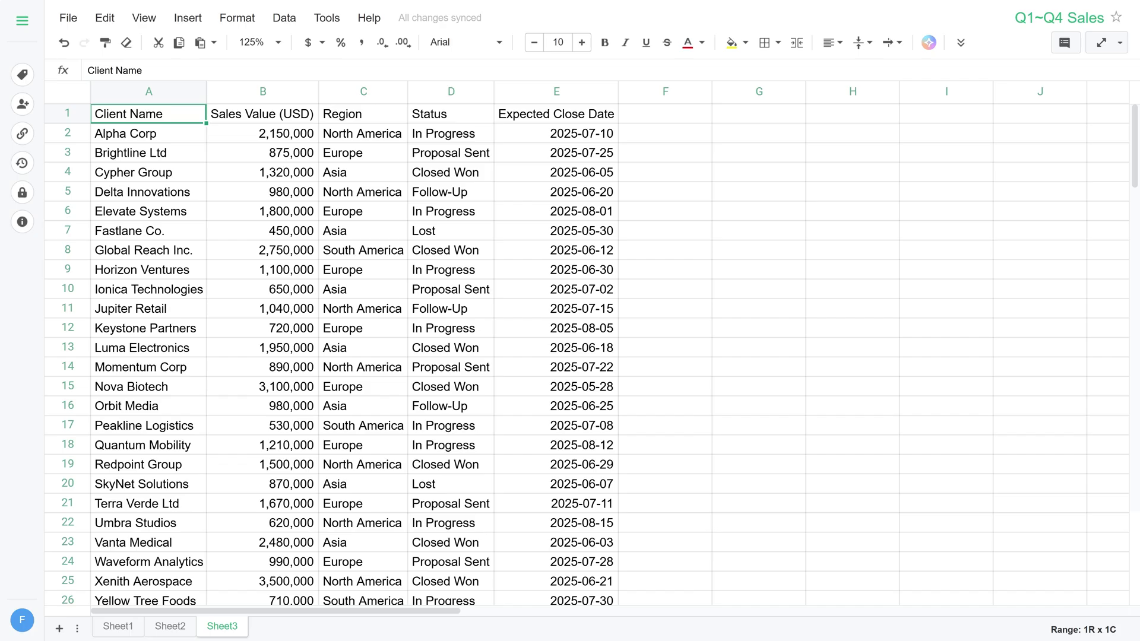
Step: Ask the AI Assistant to filter all sales values above 1 million dollars
click(928, 41)
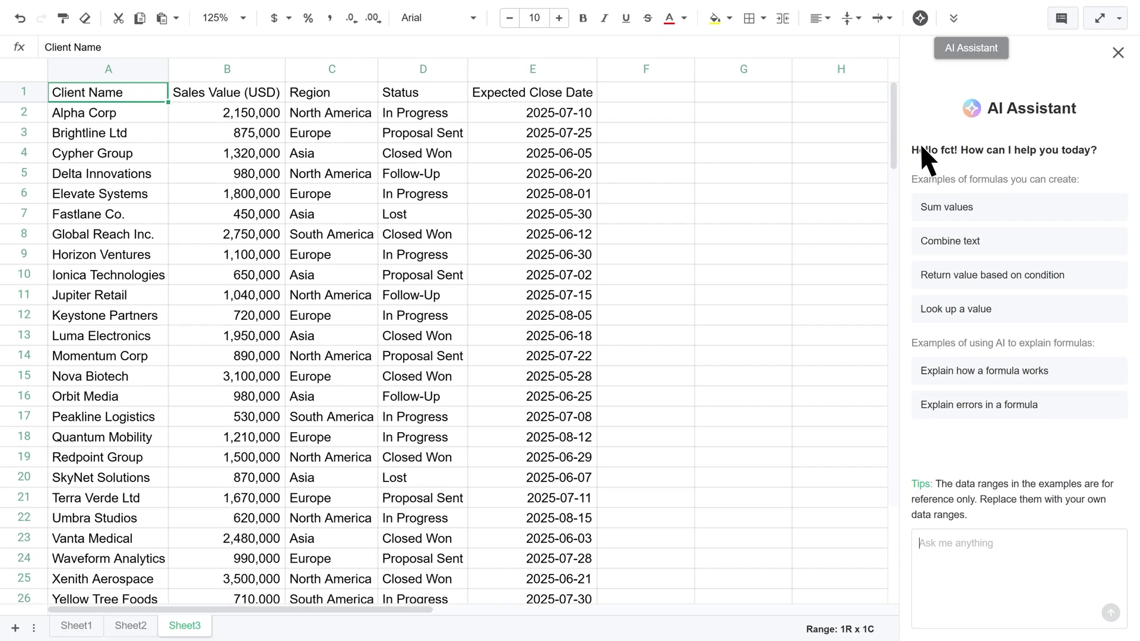
click(936, 552)
text(Filter all the s)
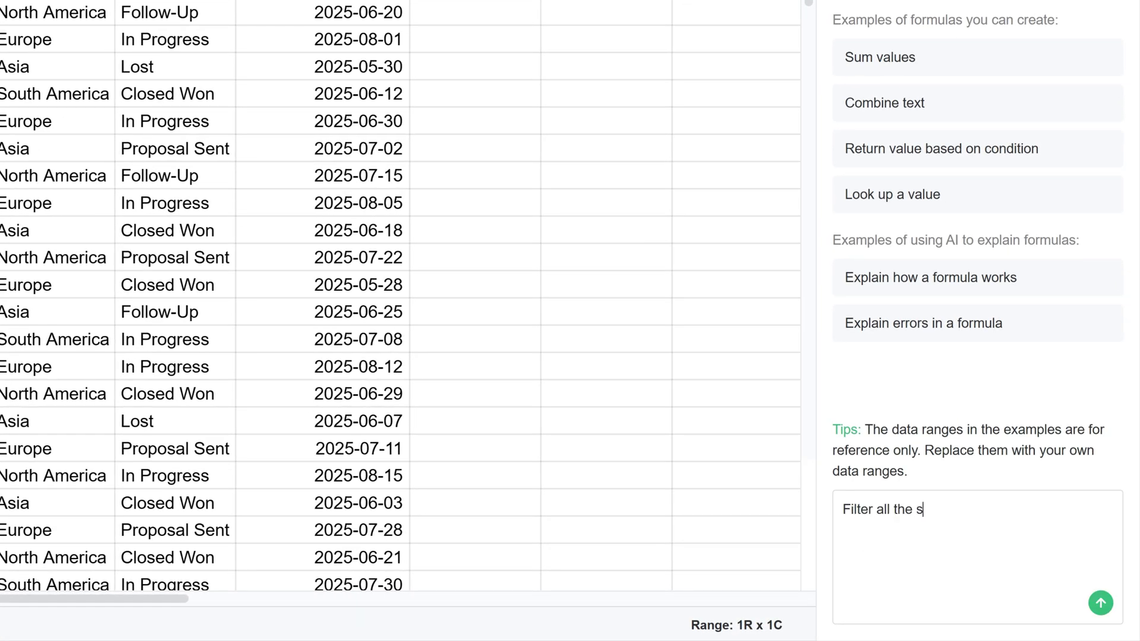
text(ales values above 1 million dollars.)
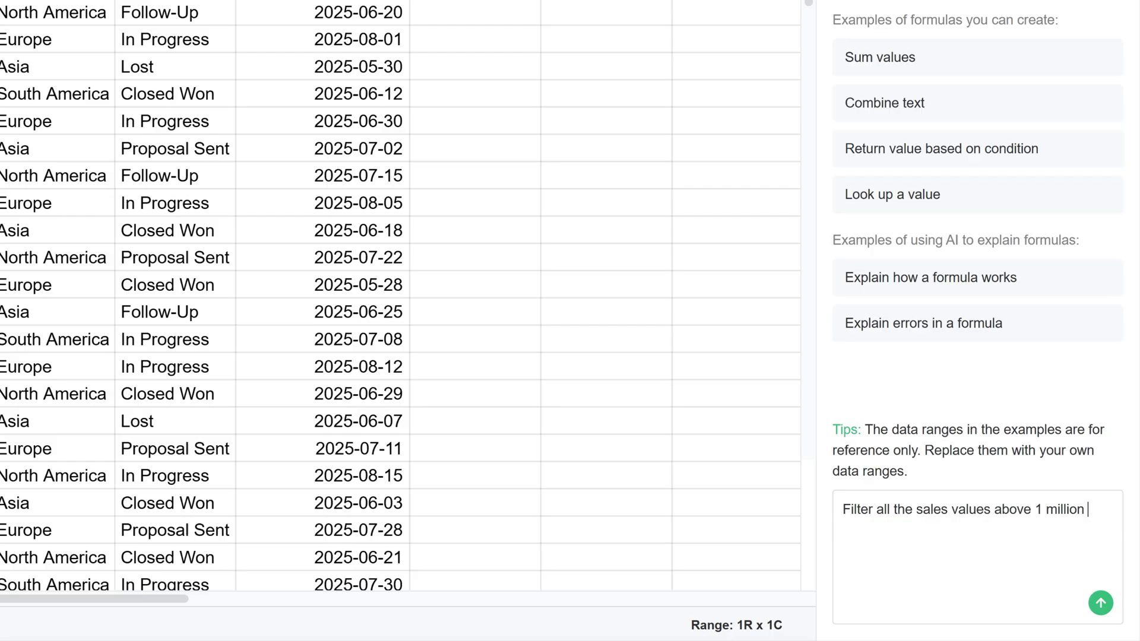
click(1099, 603)
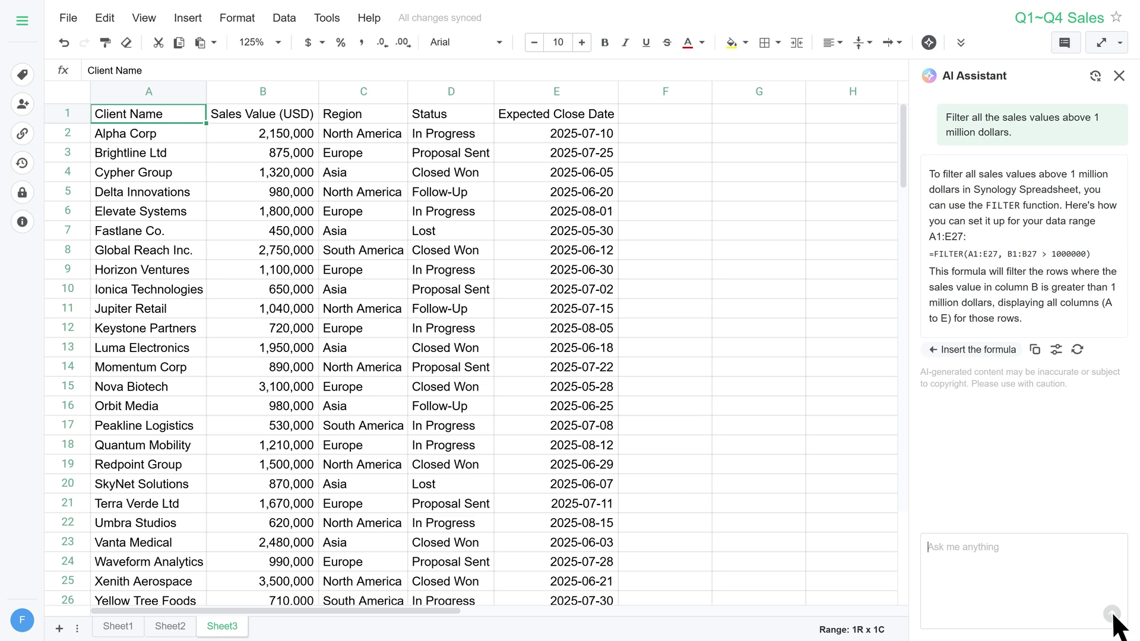
Step: Insert the suggested =FILTER(A1:E27, B1:B27 > 1000000) formula into cell G1
click(762, 116)
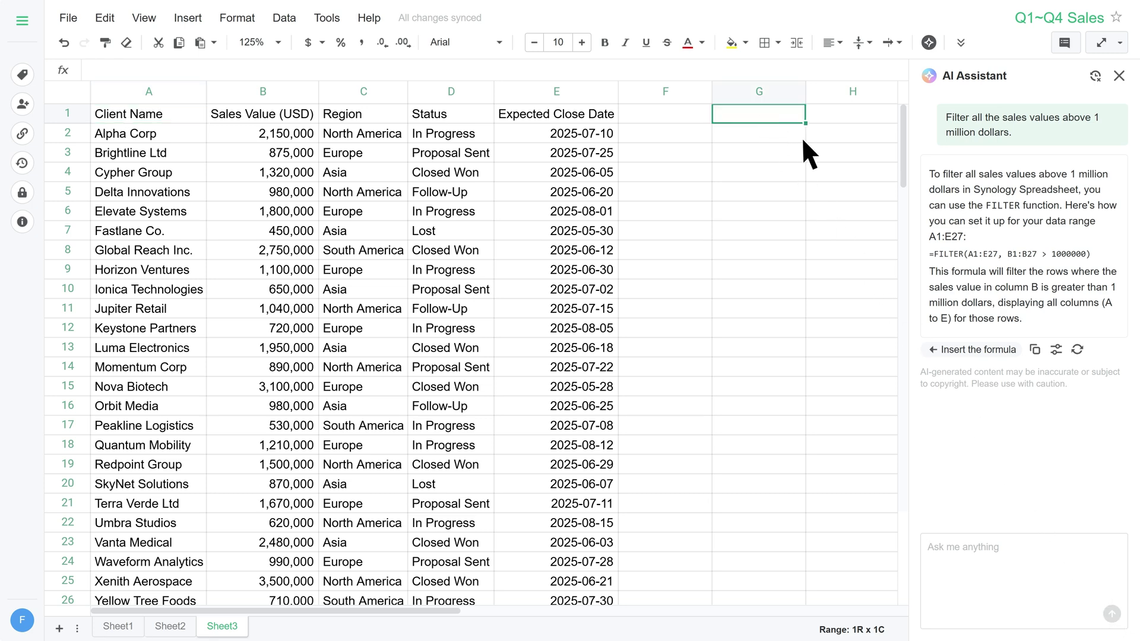
mouse_move(1003, 251)
click(1003, 295)
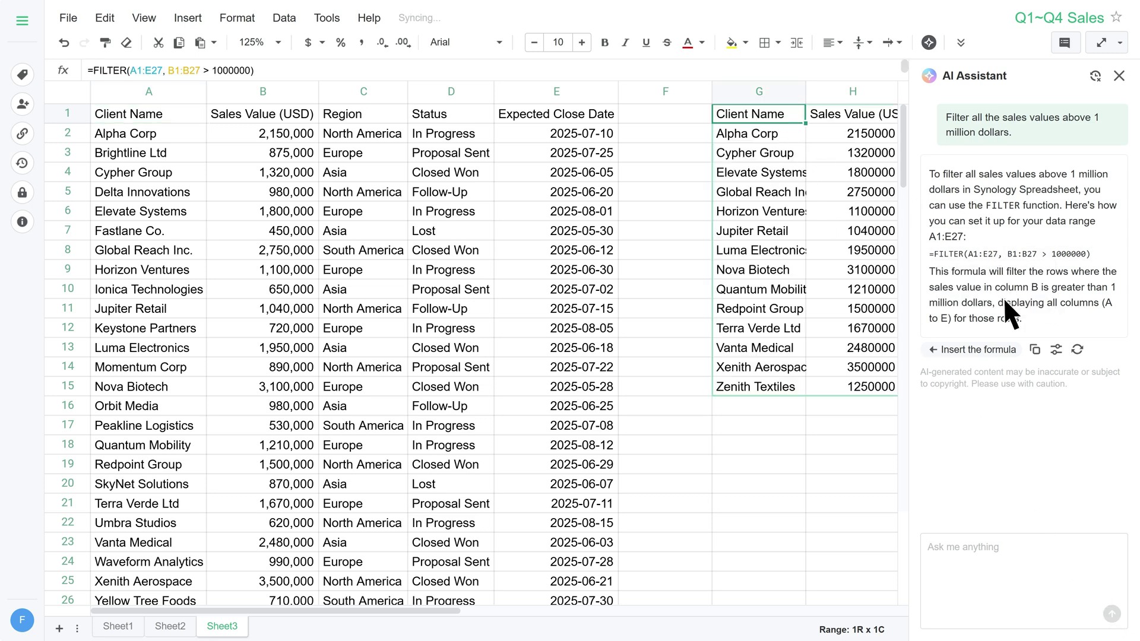
drag(266, 610, 349, 611)
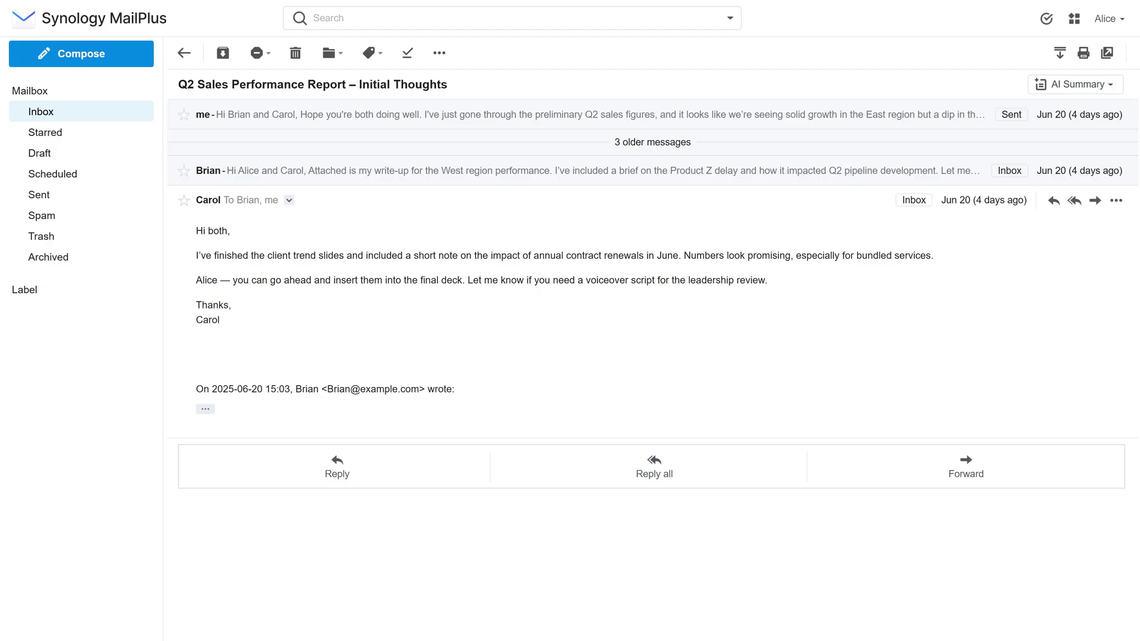
Step: Choose Next steps from the thread's AI Summary dropdown to list the Q2 report's action items
click(1109, 85)
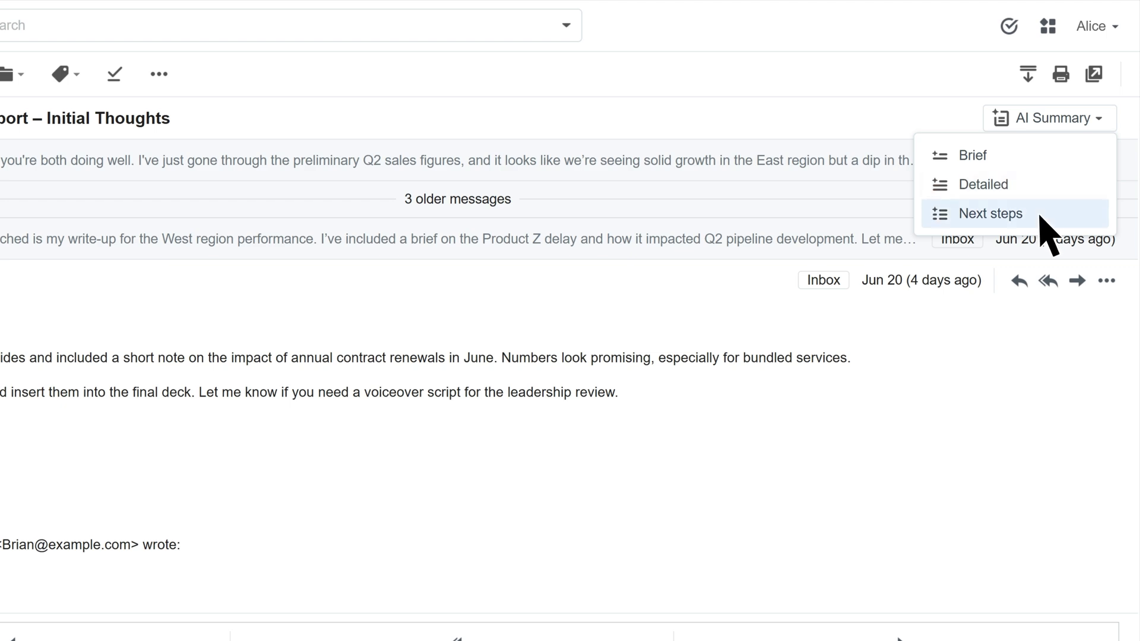
click(1009, 214)
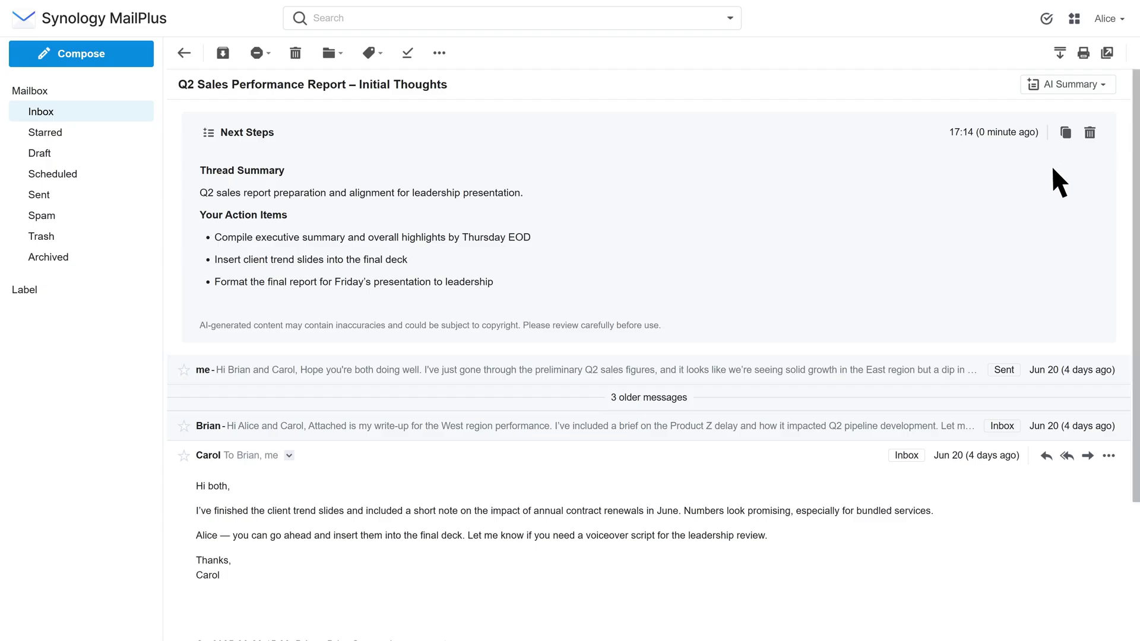
Step: Reply to all on the thread with an AI smart reply thanking the sender for the slides, and send it
scroll(950, 249, down, 5)
click(656, 536)
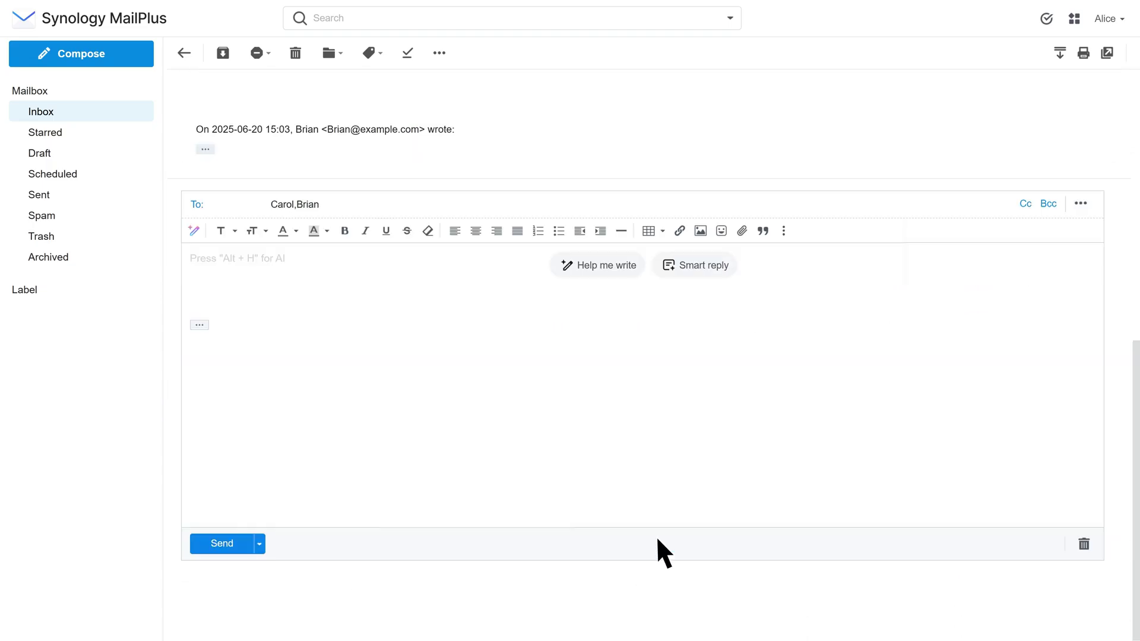
click(694, 267)
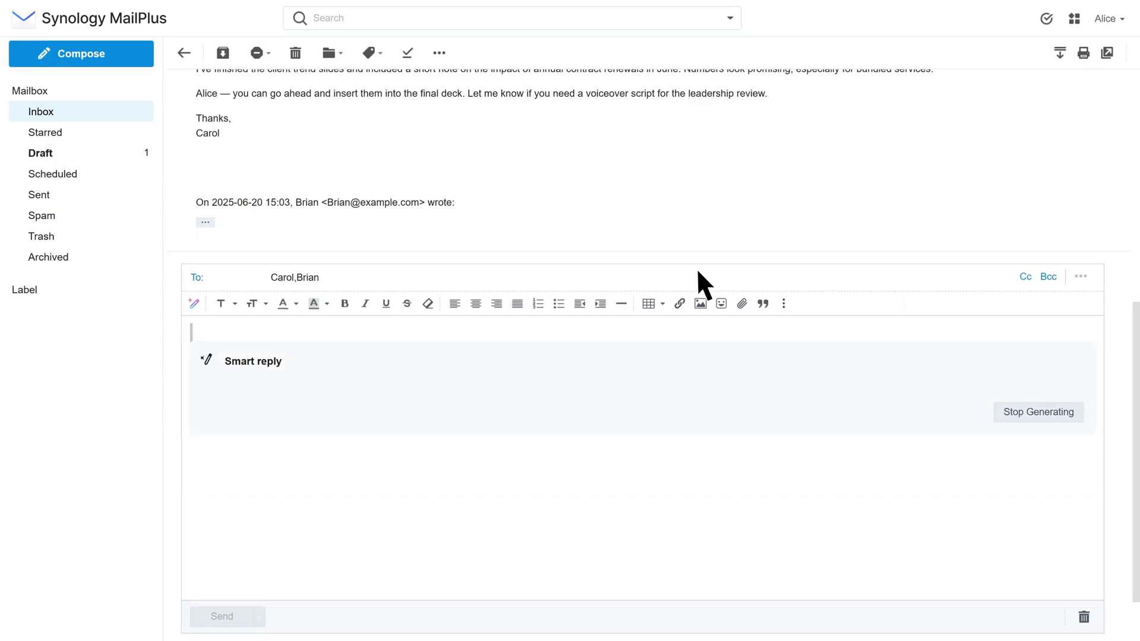
scroll(697, 269, down, 1)
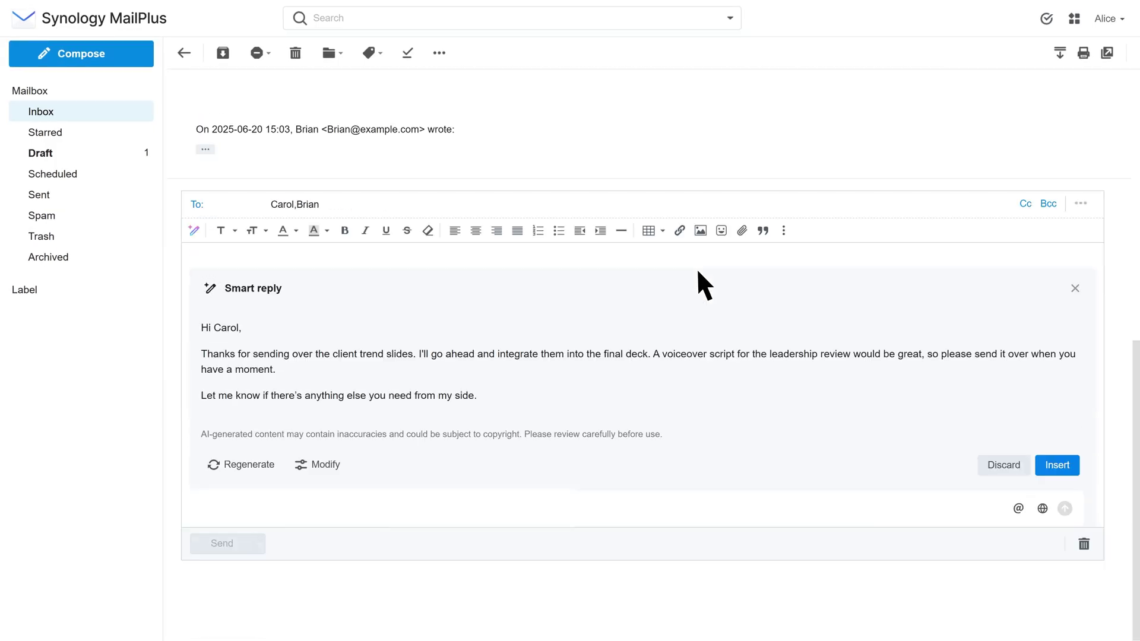
click(1056, 464)
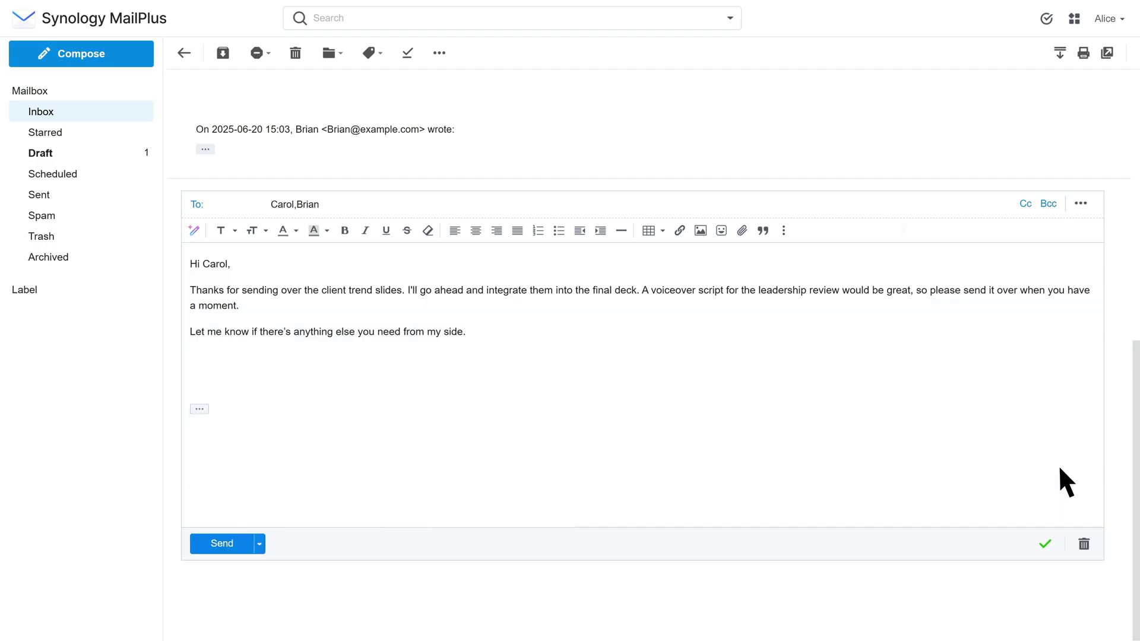
click(237, 543)
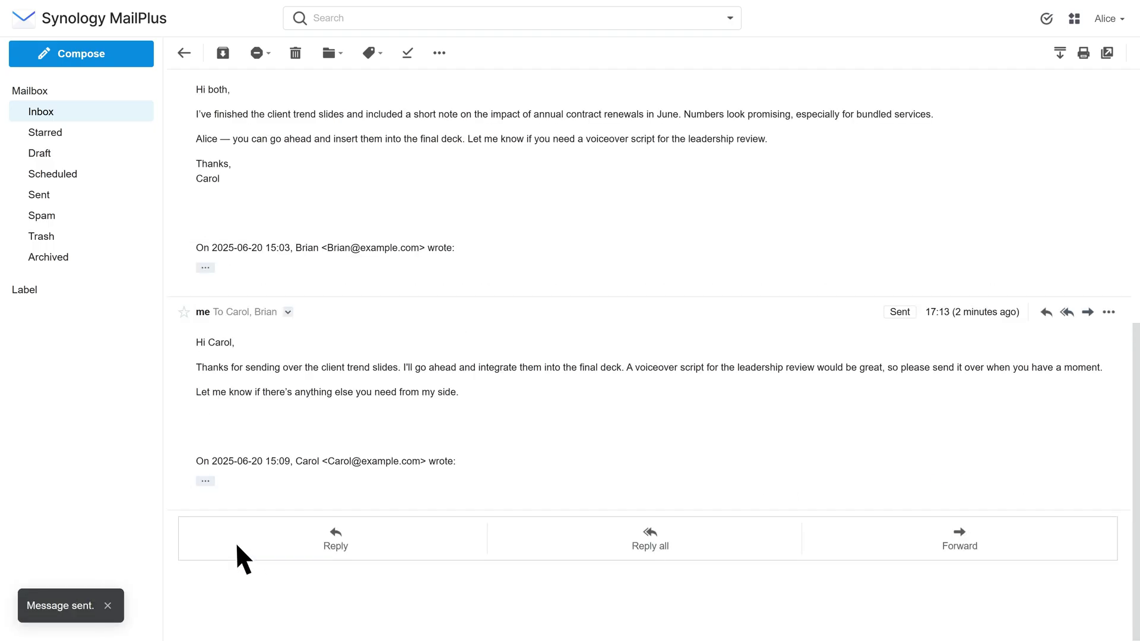
Step: Start a new email to the suggested contact with subject 'Recap of product marketing'
click(108, 53)
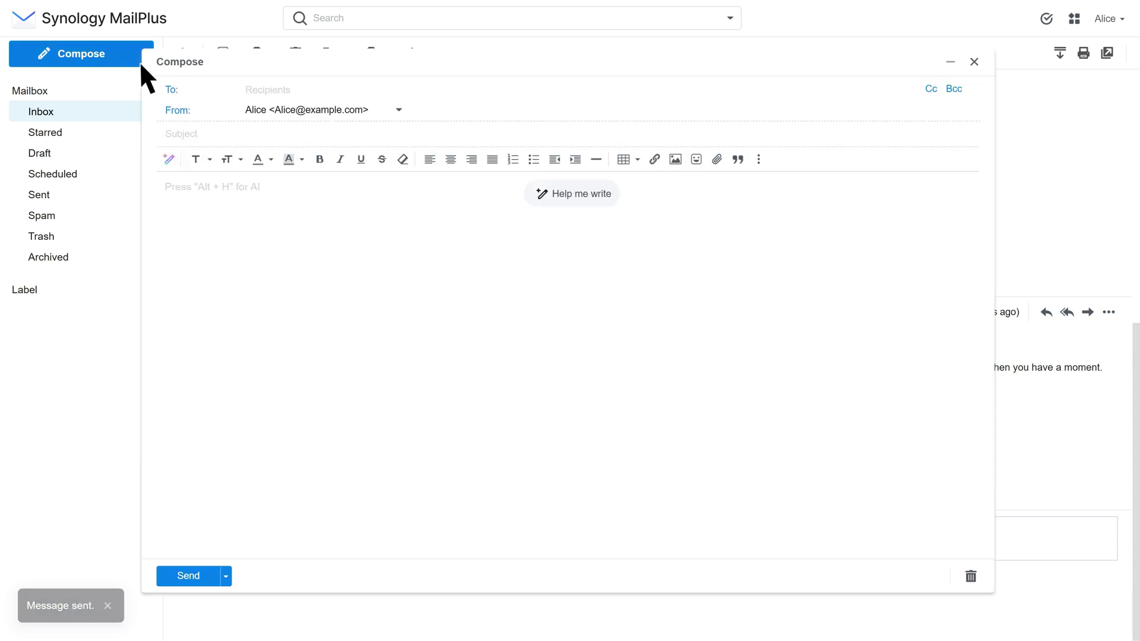
text(ca)
click(257, 119)
key(Tab)
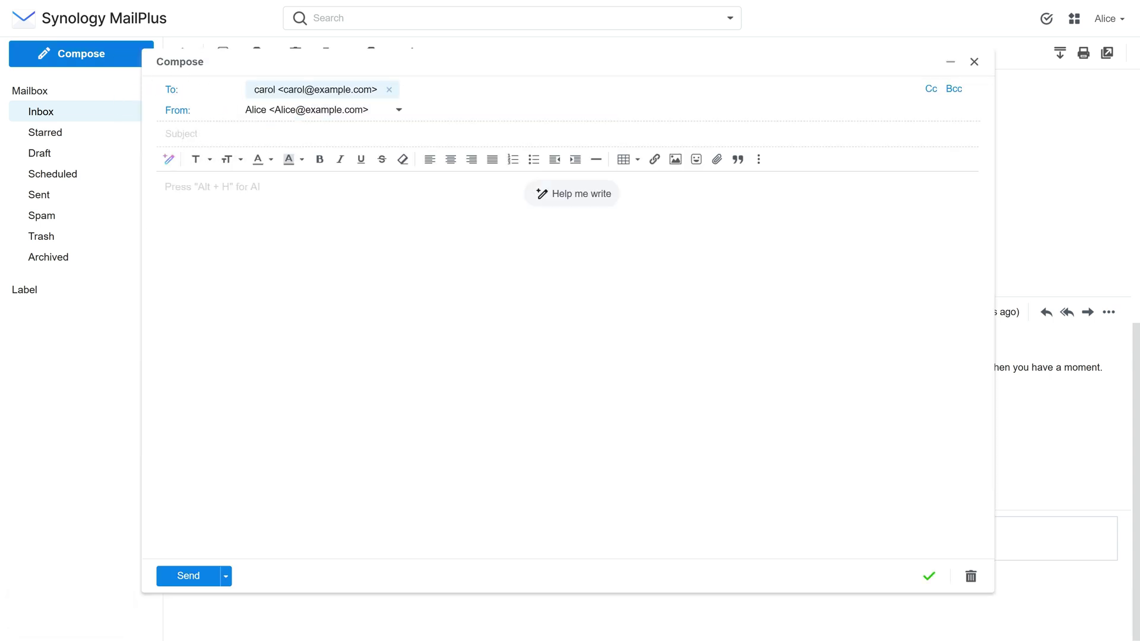
text(Recap of product marketing)
key(Tab)
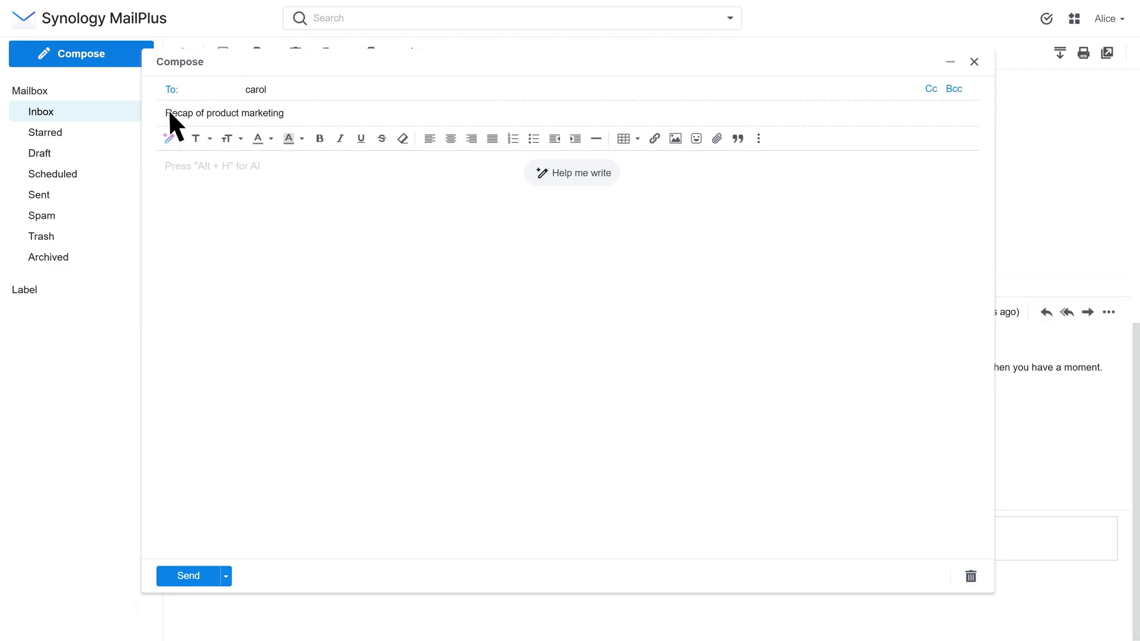
click(585, 172)
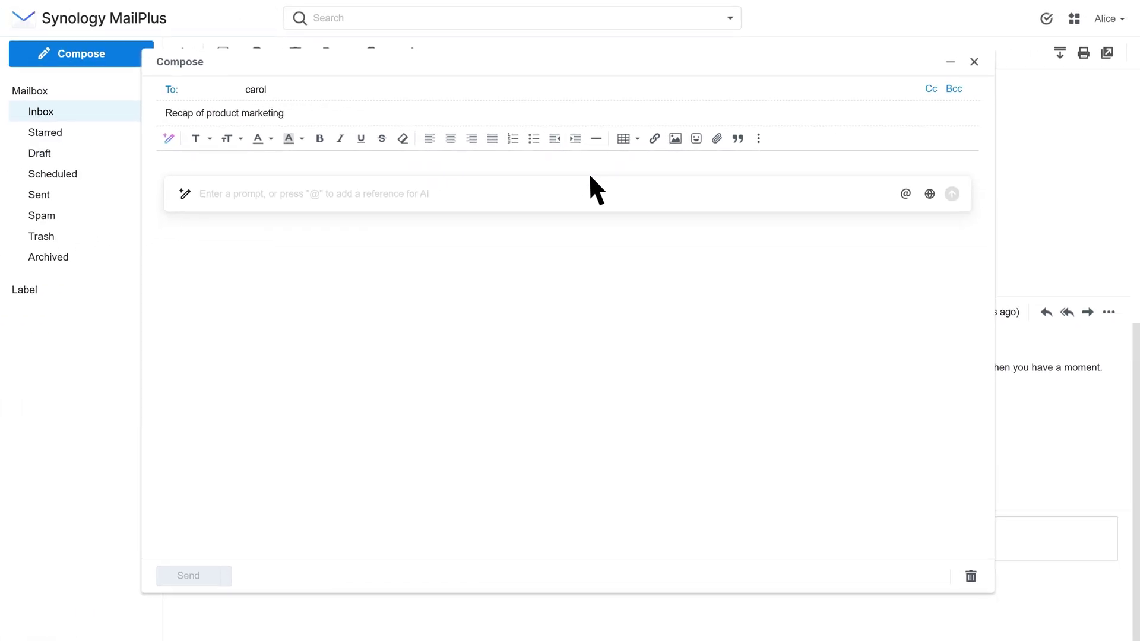
click(905, 194)
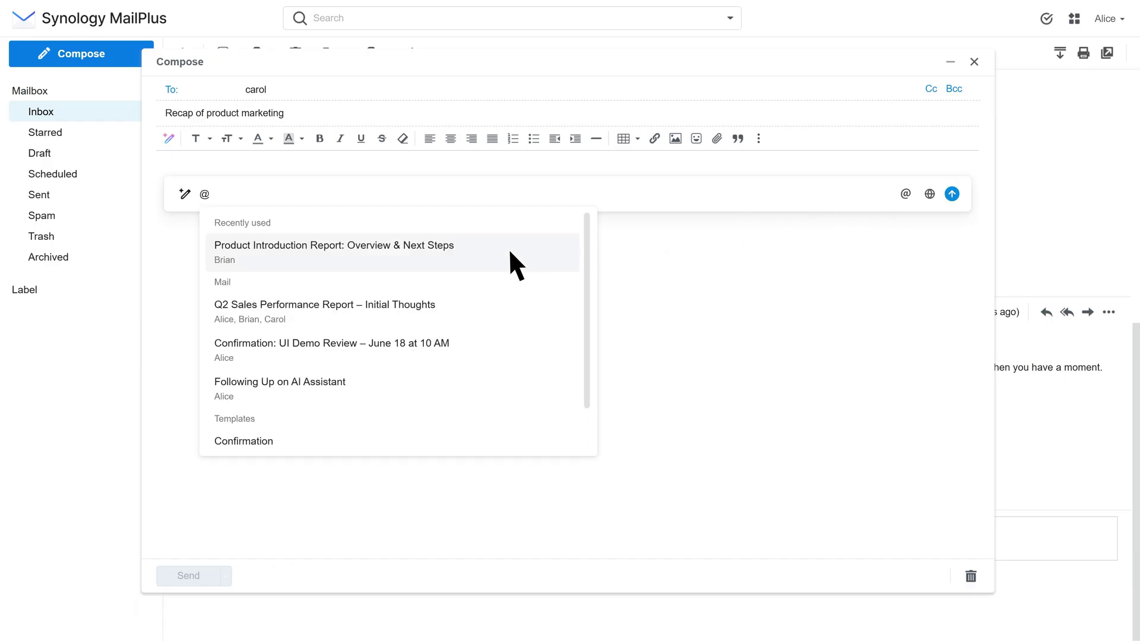
scroll(286, 369, down, 2)
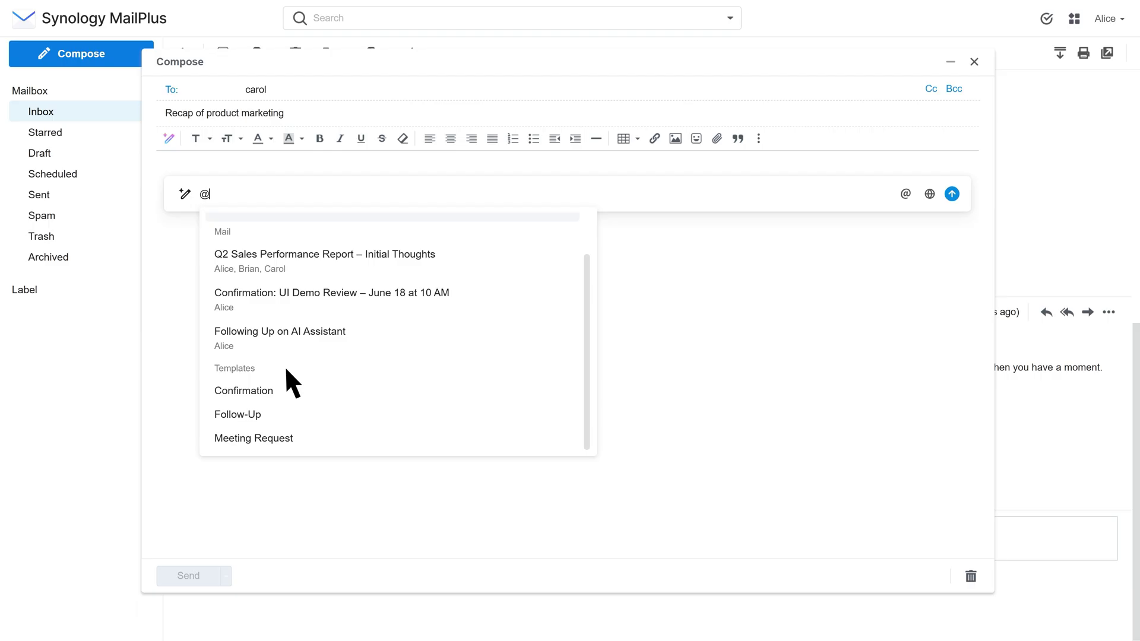
scroll(284, 366, up, 2)
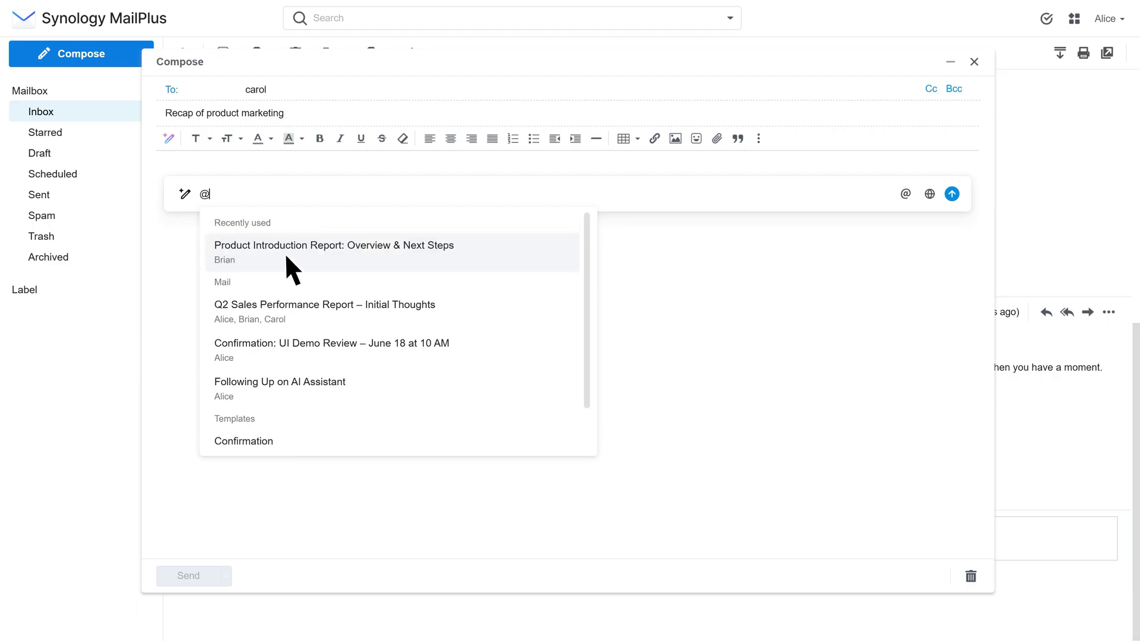
key(BackSpace)
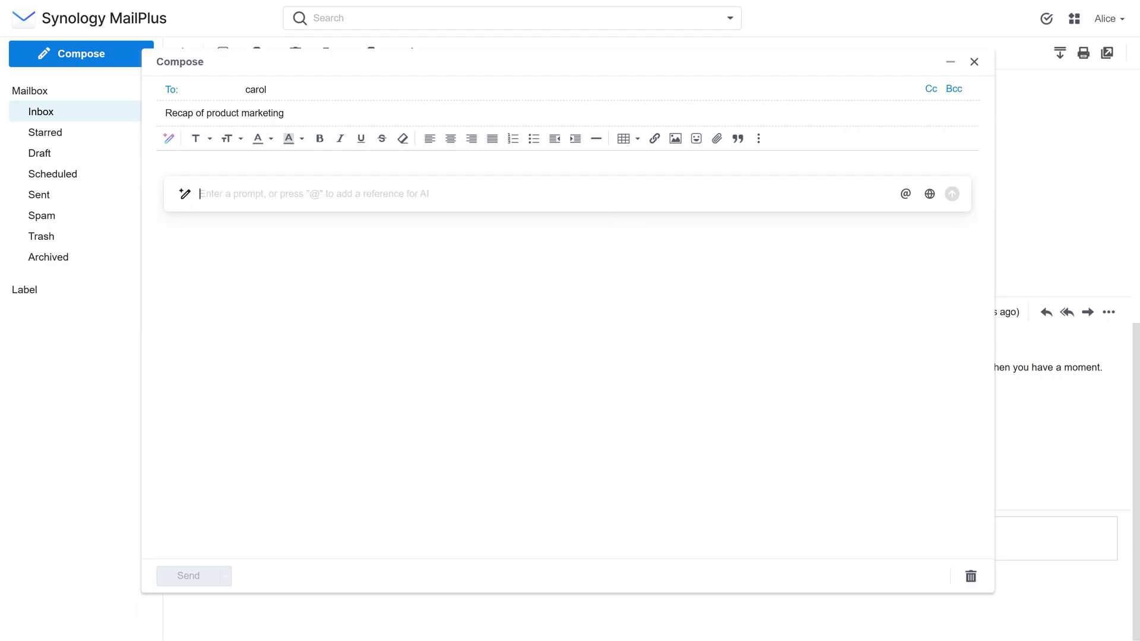
text(Draft an )
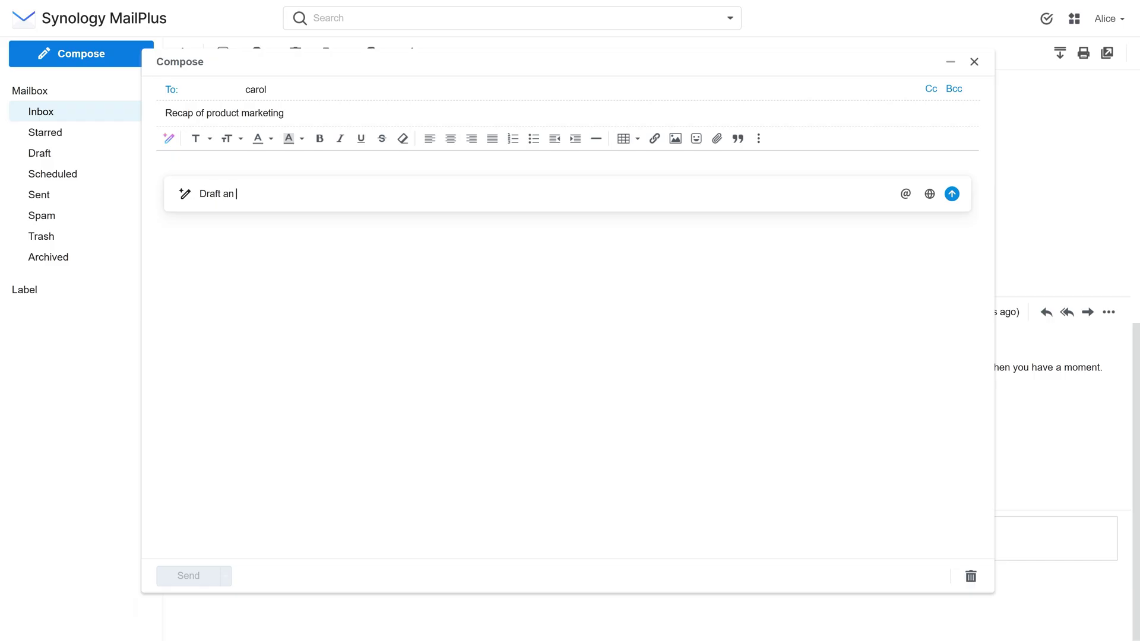
text(email recap of @)
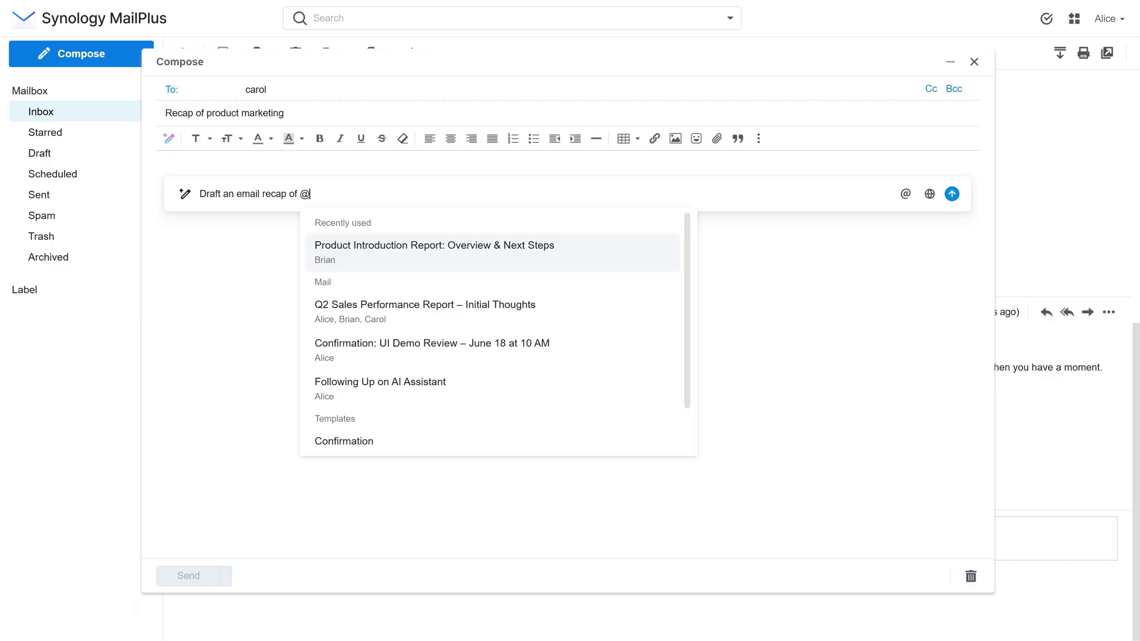
click(560, 248)
text(and ask )
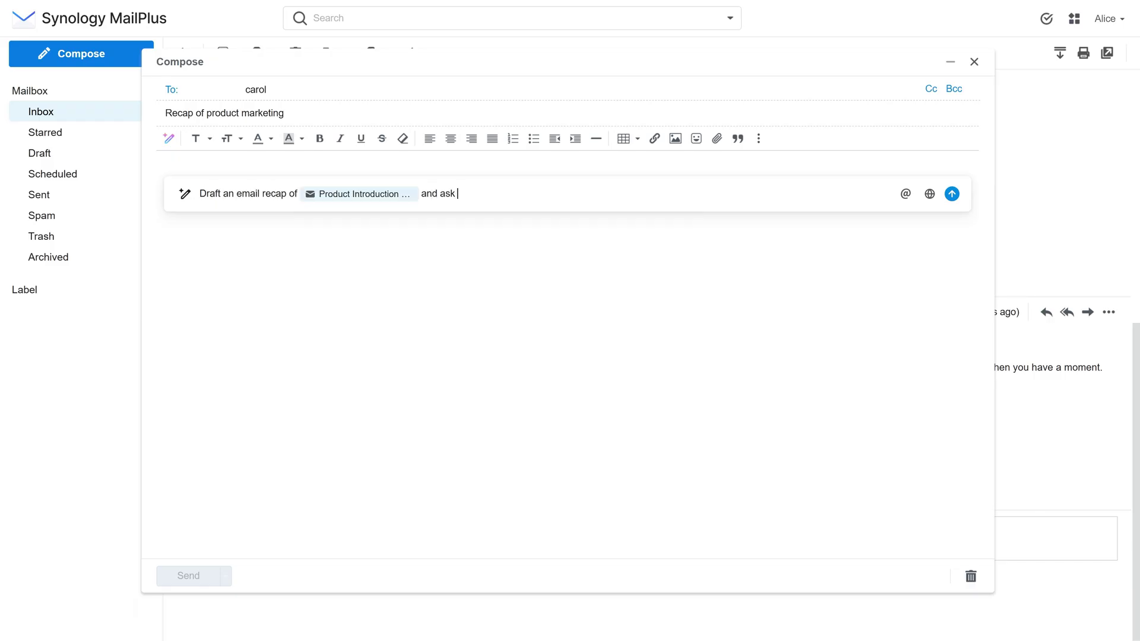
text(for next steps.)
key(Return)
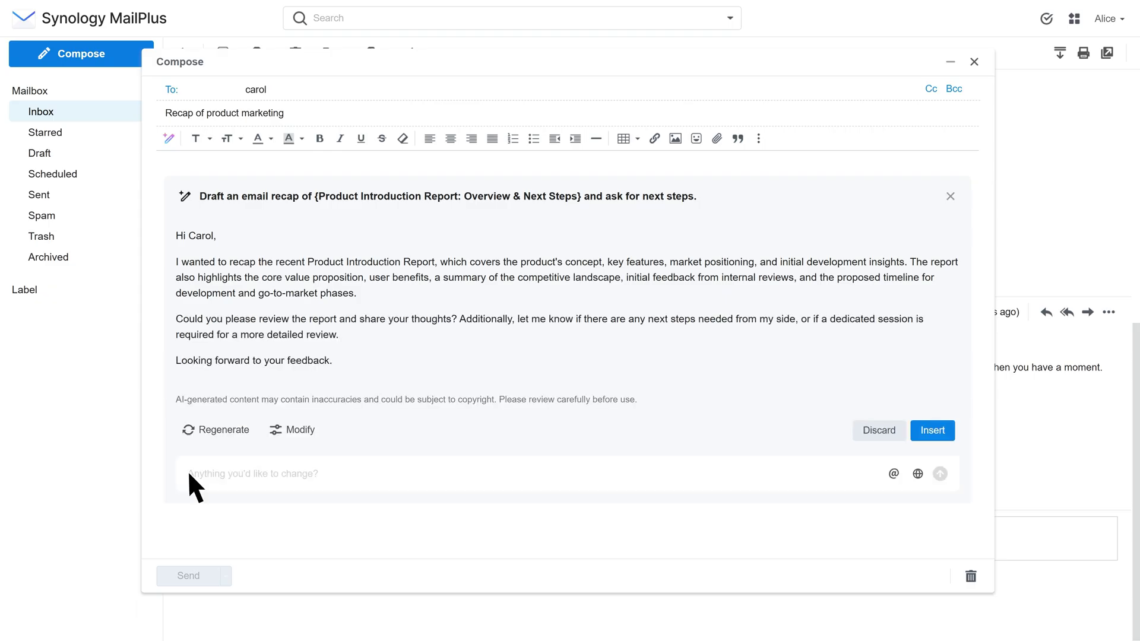
Step: Insert the AI draft and rewrite its second paragraph formally, starting 'Kindly review the report and provide your feedback.'
click(931, 431)
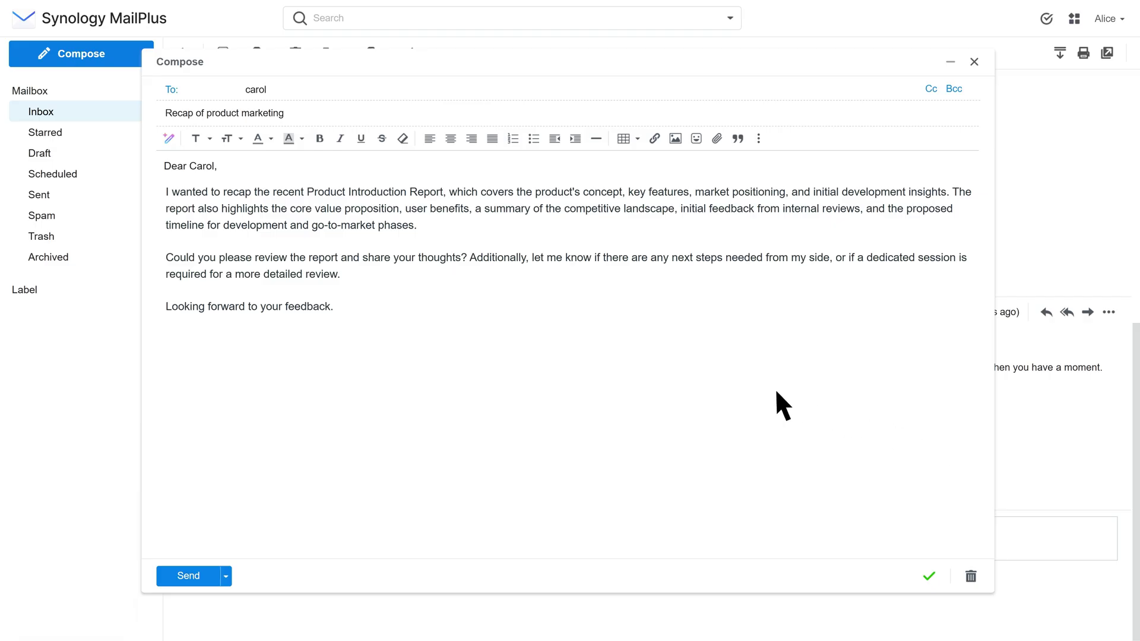
drag(333, 277, 167, 252)
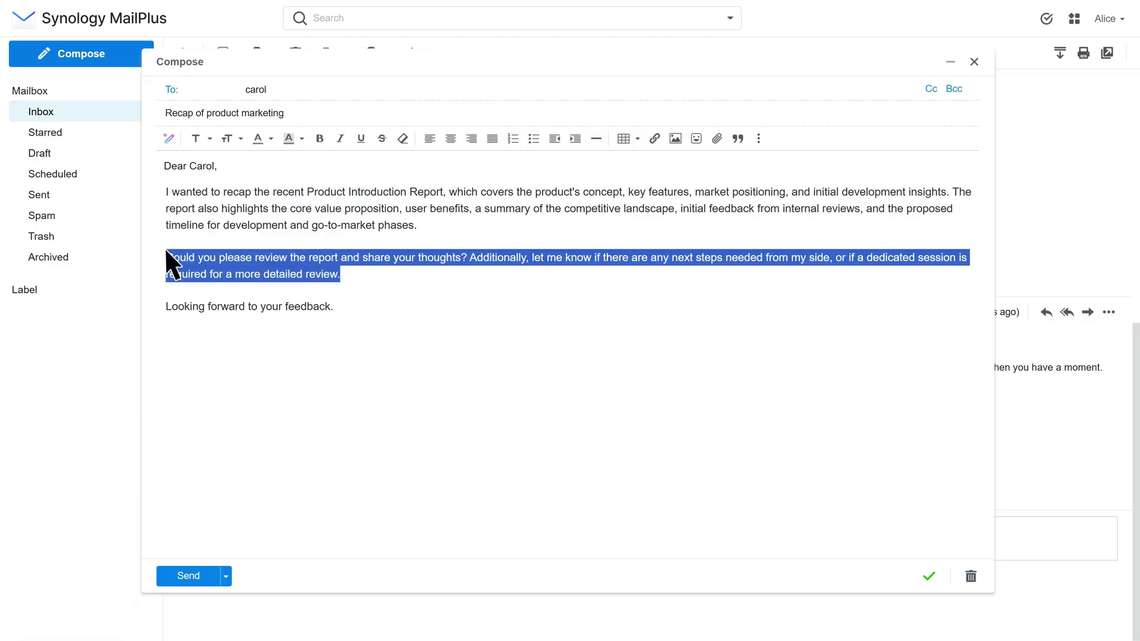
click(352, 298)
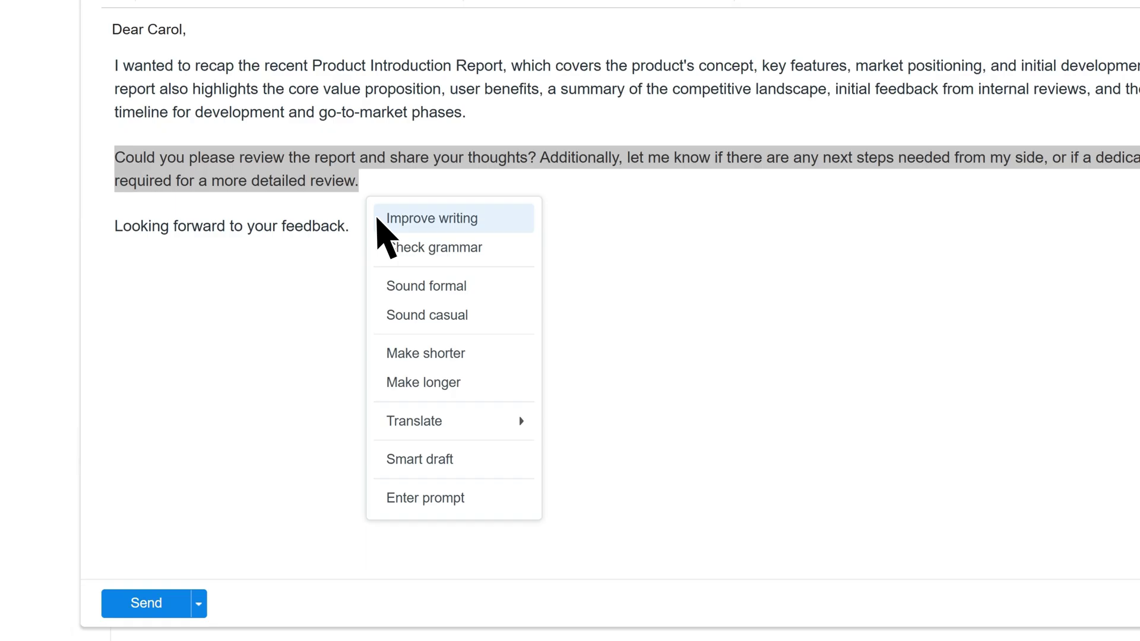
click(482, 285)
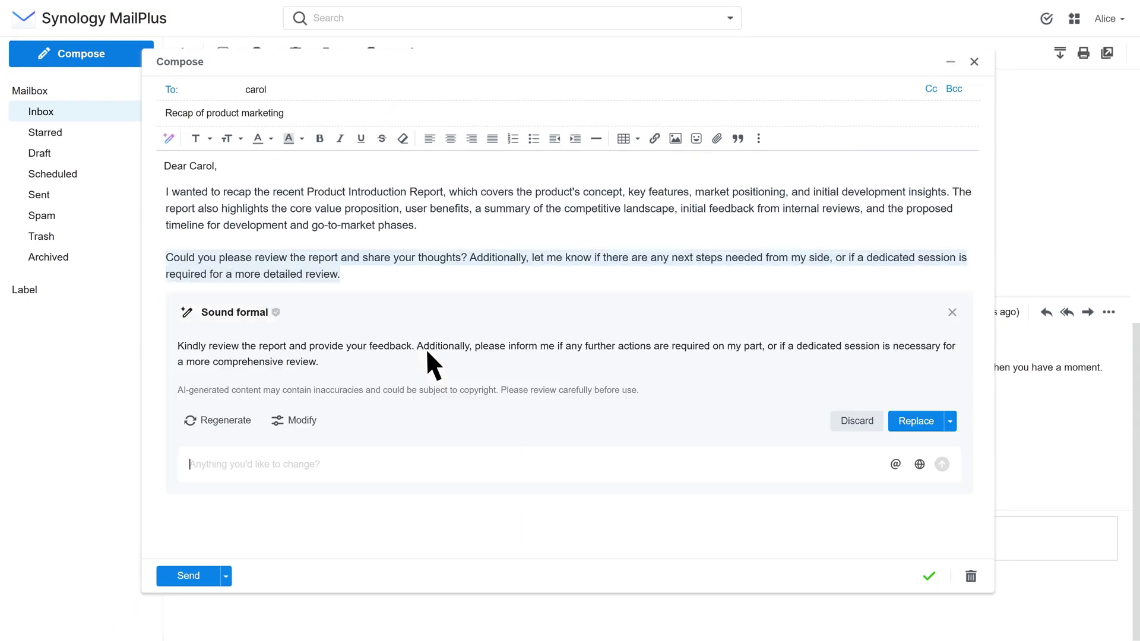
click(933, 422)
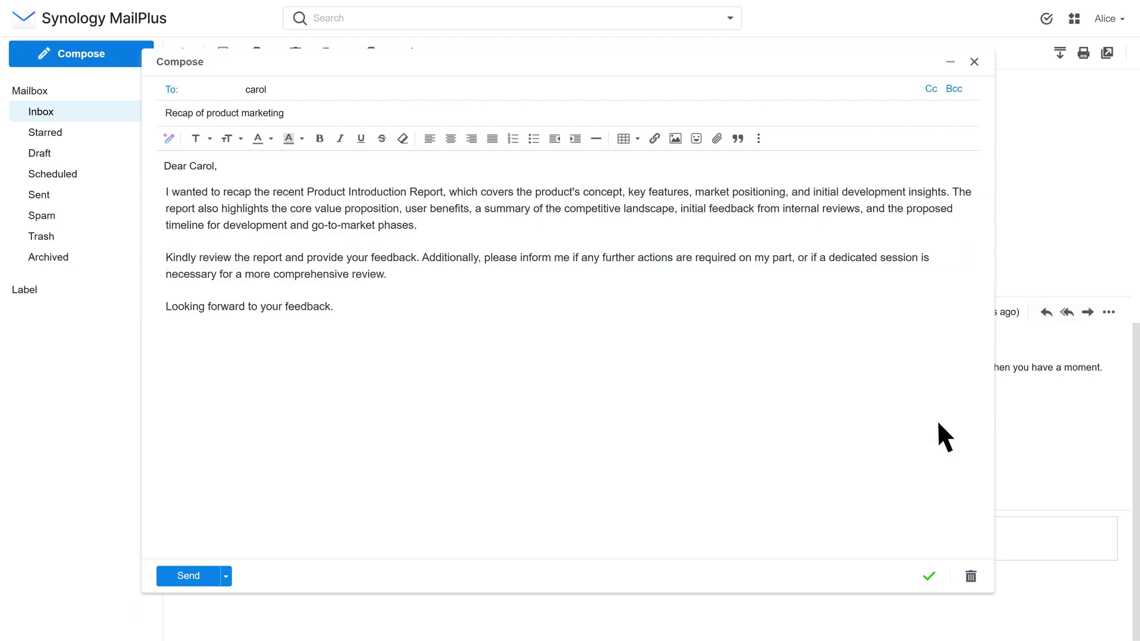